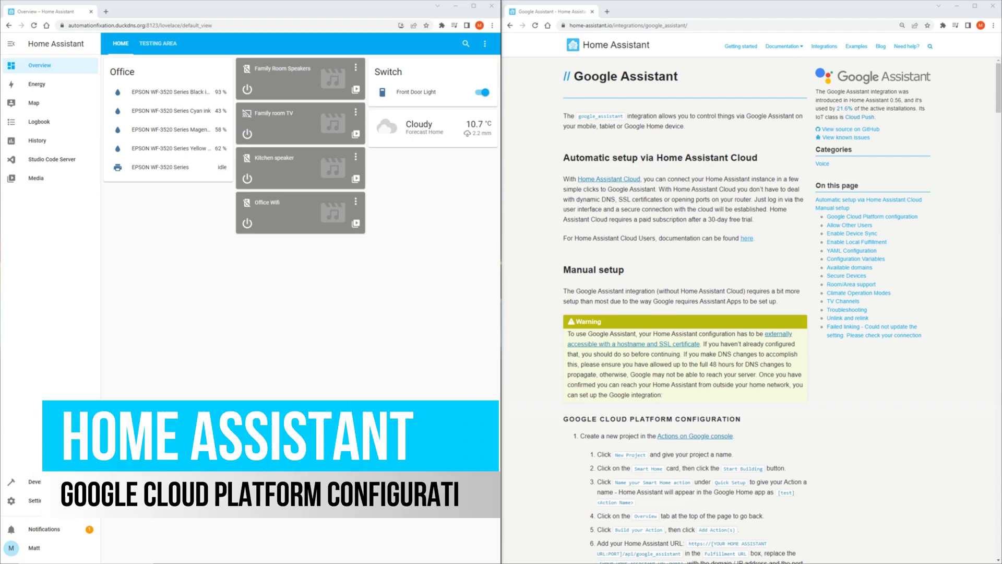
# Open the Actions on Google console from the guide's Google Cloud Platform configuration section and place it beside the guide, with Home Assistant
pyautogui.scroll(-6, 685, 314)
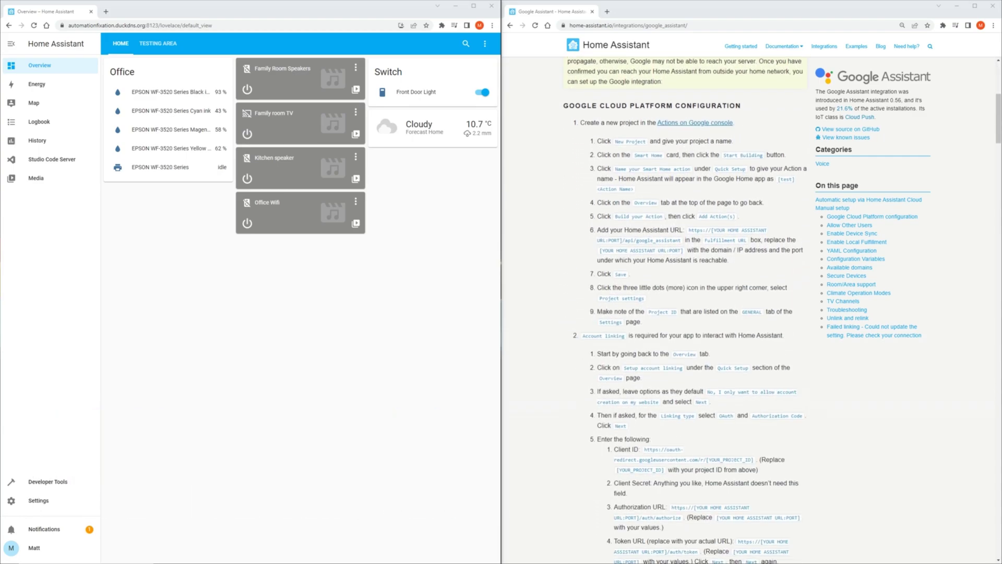
pyautogui.middleClick(695, 123)
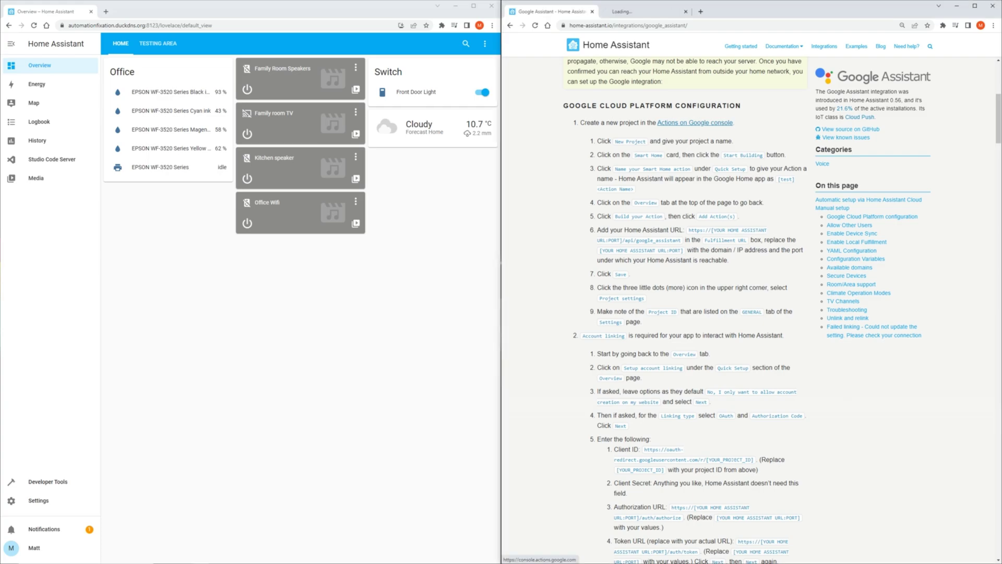
pyautogui.moveTo(645, 12); pyautogui.dragTo(141, 12)
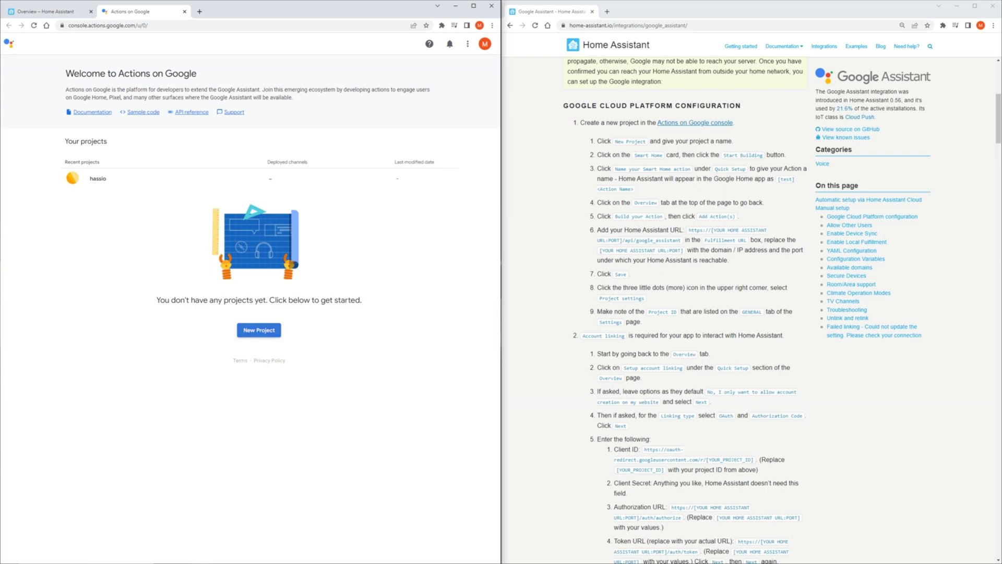
# Create a new project named hassio and choose Smart Home as the kind of Action to build
pyautogui.click(259, 330)
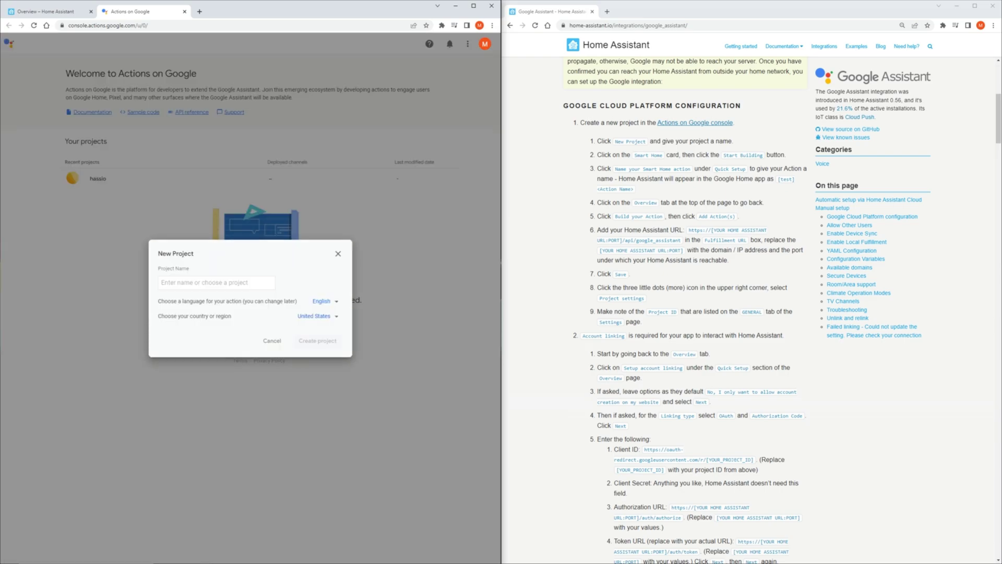
pyautogui.click(161, 282)
pyautogui.write('hassio')
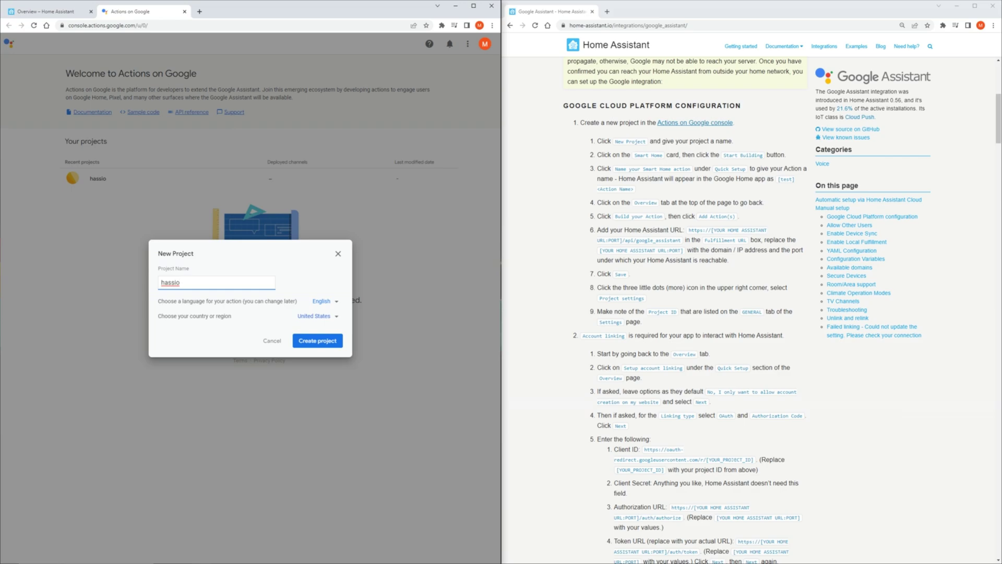
pyautogui.press('Return')
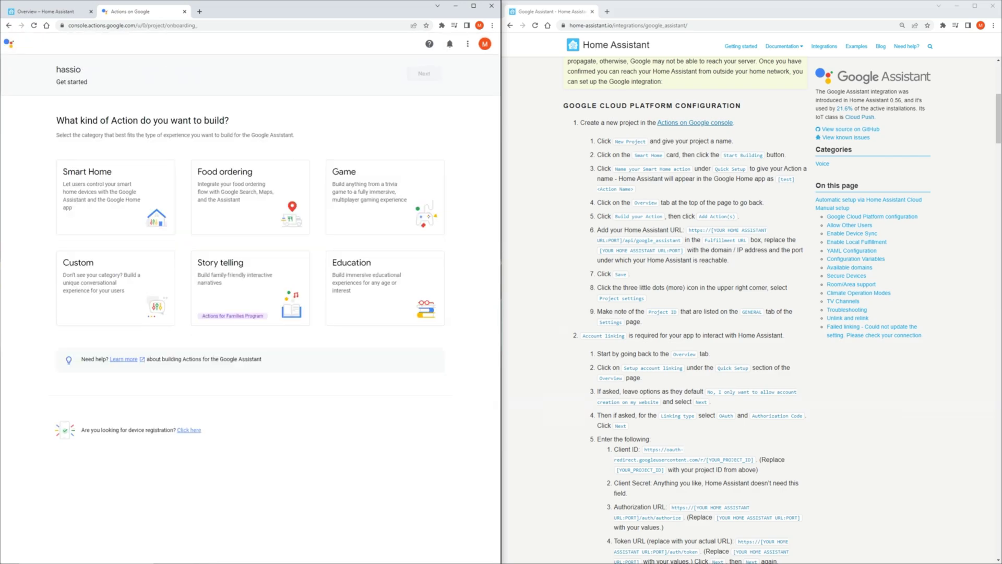
pyautogui.click(115, 196)
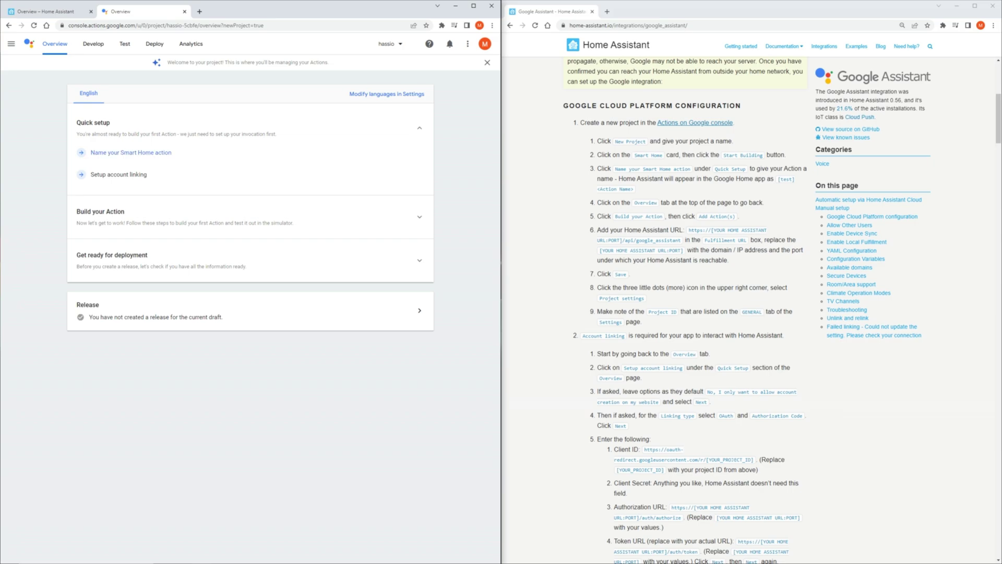
# Set the Smart Home action's display name to Hassio and save the invocation details
pyautogui.click(130, 152)
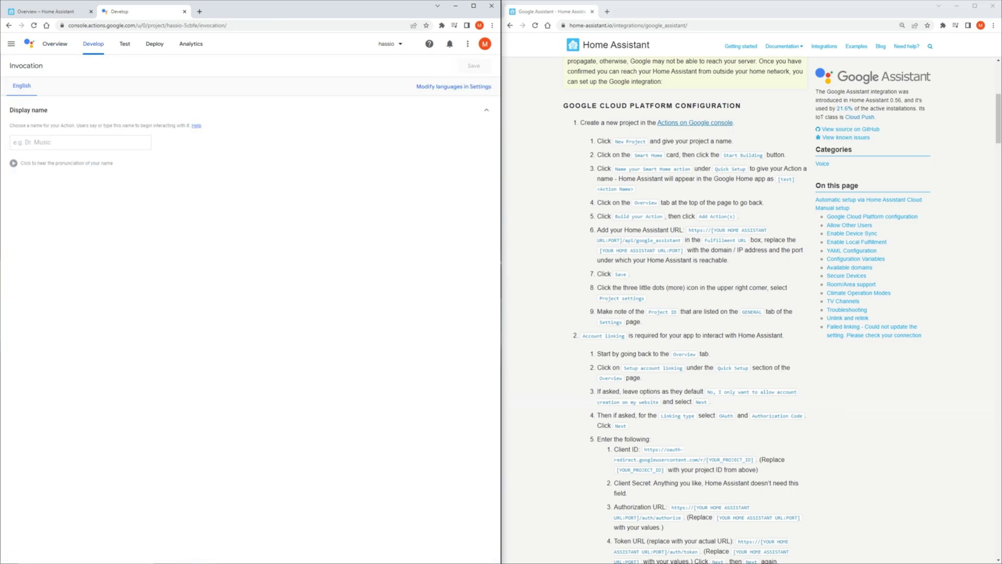
pyautogui.write('Hassio')
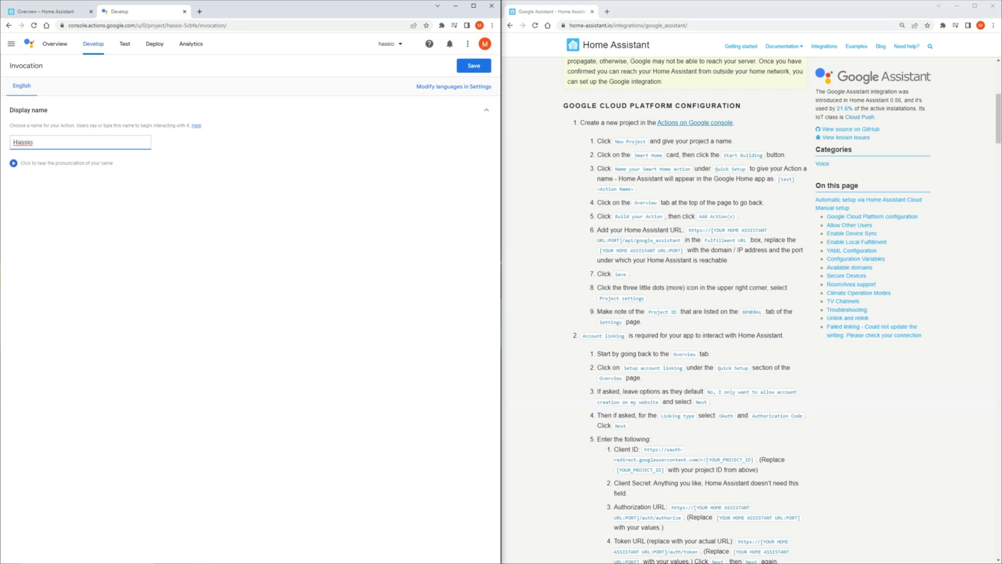
pyautogui.click(473, 65)
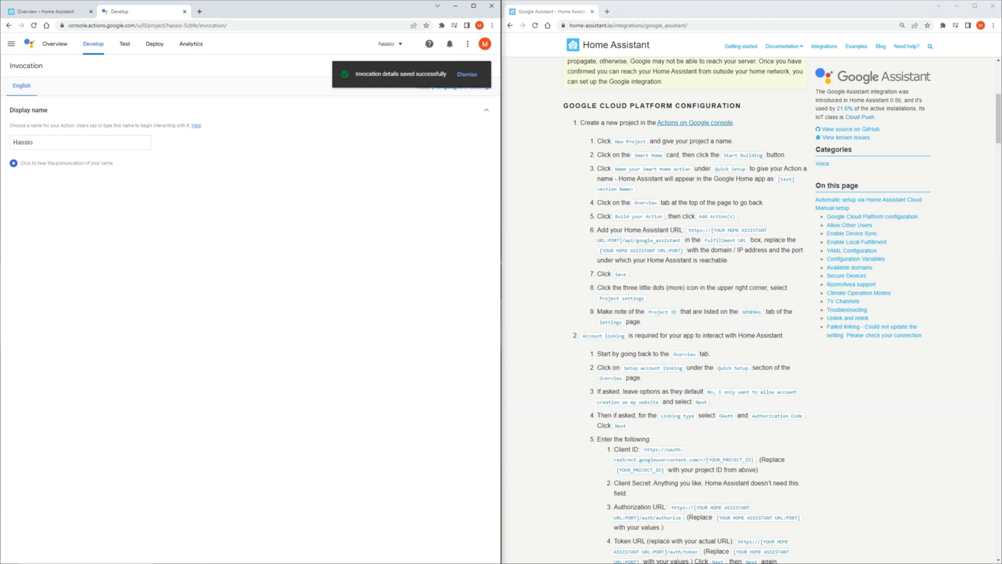
# Start adding an Action to the project and fill its fulfillment URL with the guide's template ending in /api/google_assistant
pyautogui.click(55, 43)
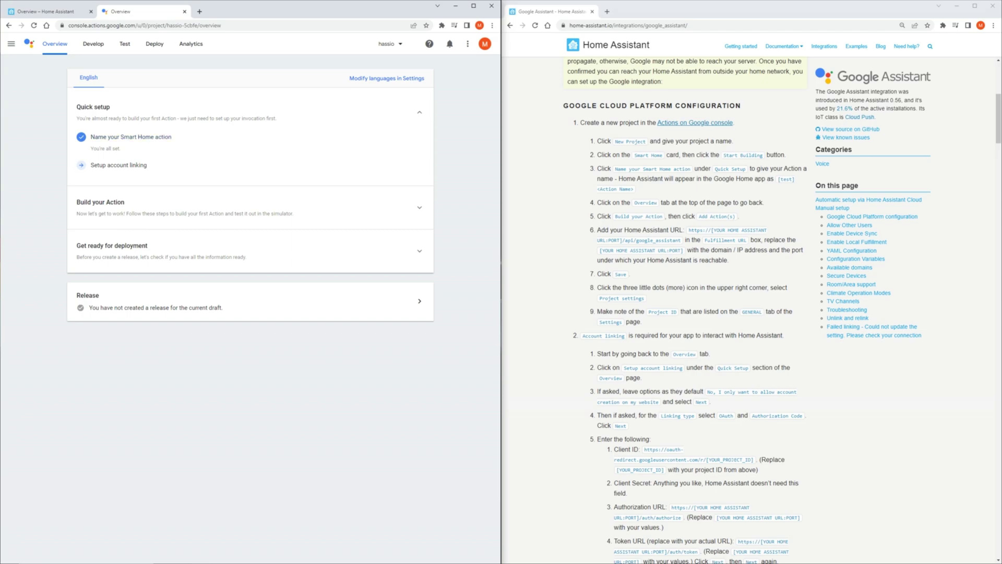
pyautogui.click(100, 202)
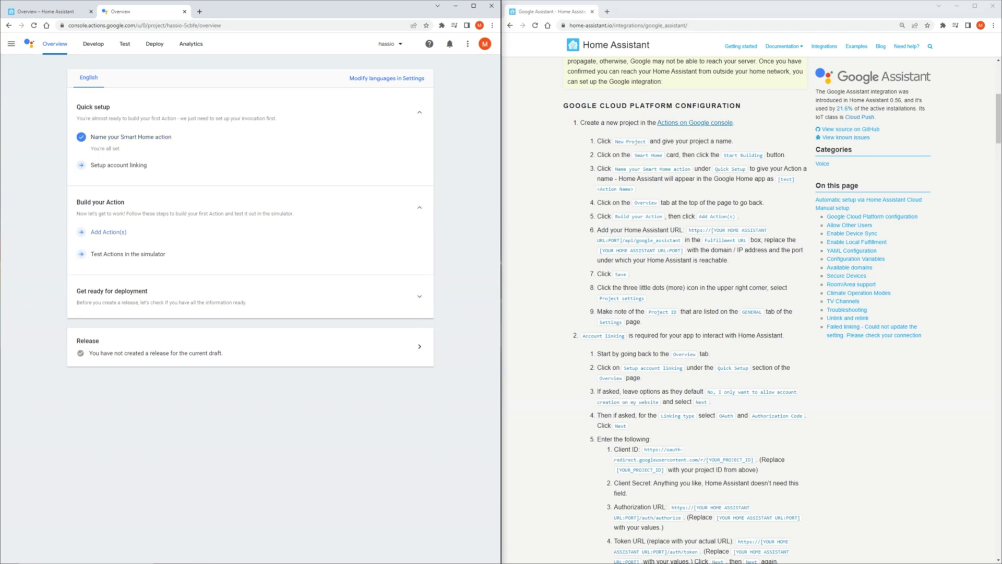
pyautogui.click(108, 232)
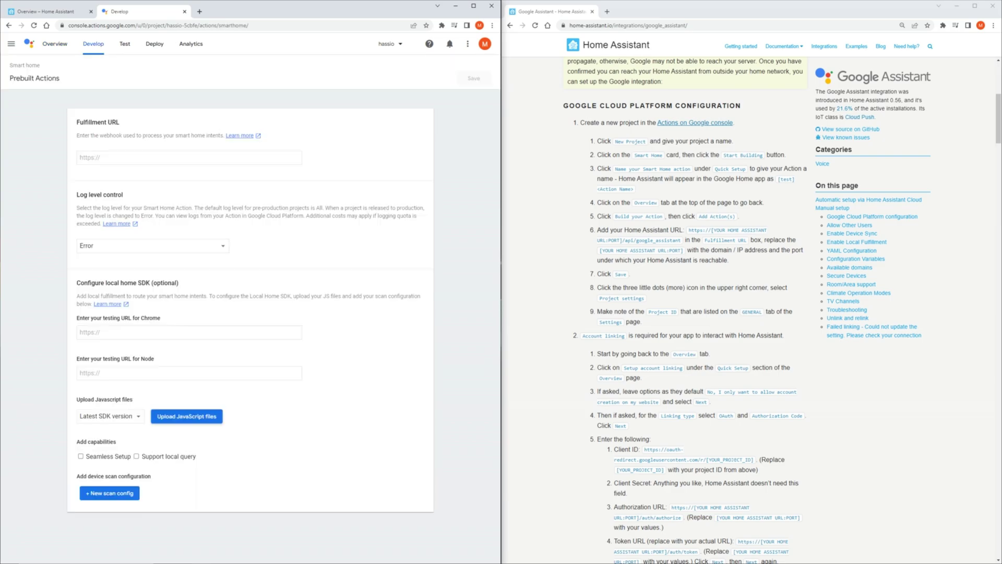
pyautogui.moveTo(689, 230); pyautogui.dragTo(681, 241)
pyautogui.hotkey('ctrl', 'c')
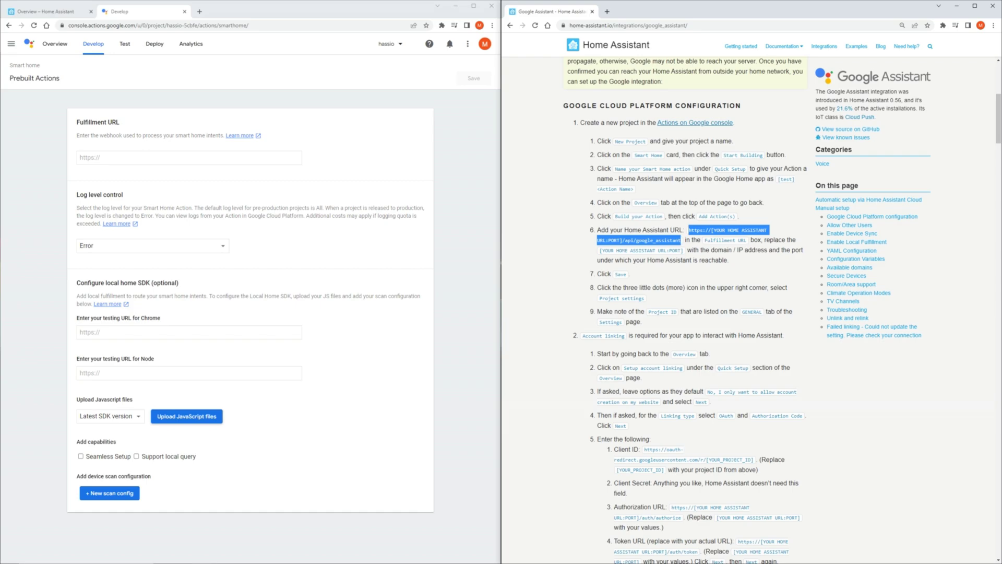
pyautogui.click(80, 157)
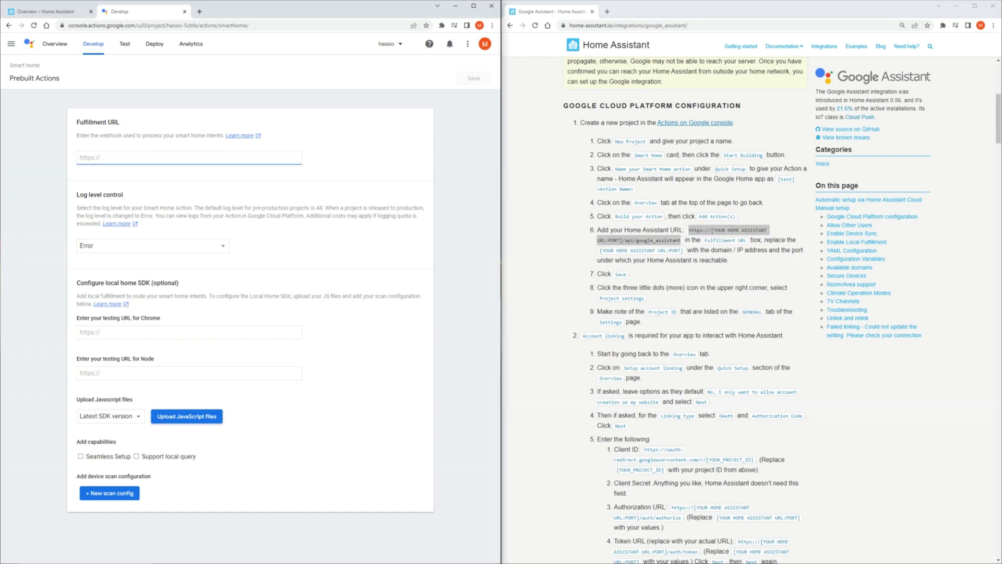
pyautogui.hotkey('ctrl', 'v')
# Replace the fulfillment URL's placeholder with the Home Assistant address automationfixation.duckdns.org:8123 and save the Action
pyautogui.click(46, 11)
pyautogui.click(87, 25)
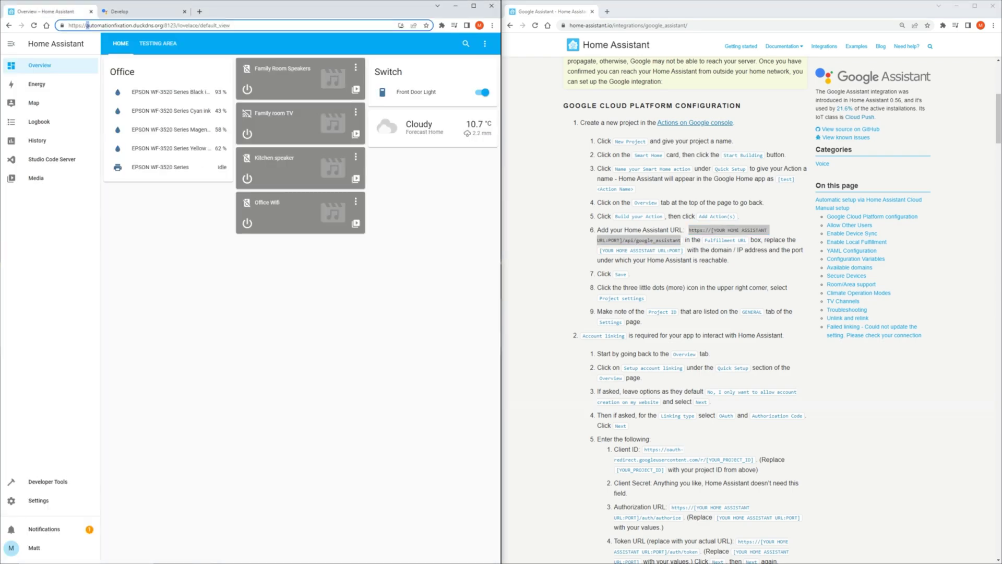
pyautogui.moveTo(87, 25); pyautogui.dragTo(177, 25)
pyautogui.click(120, 11)
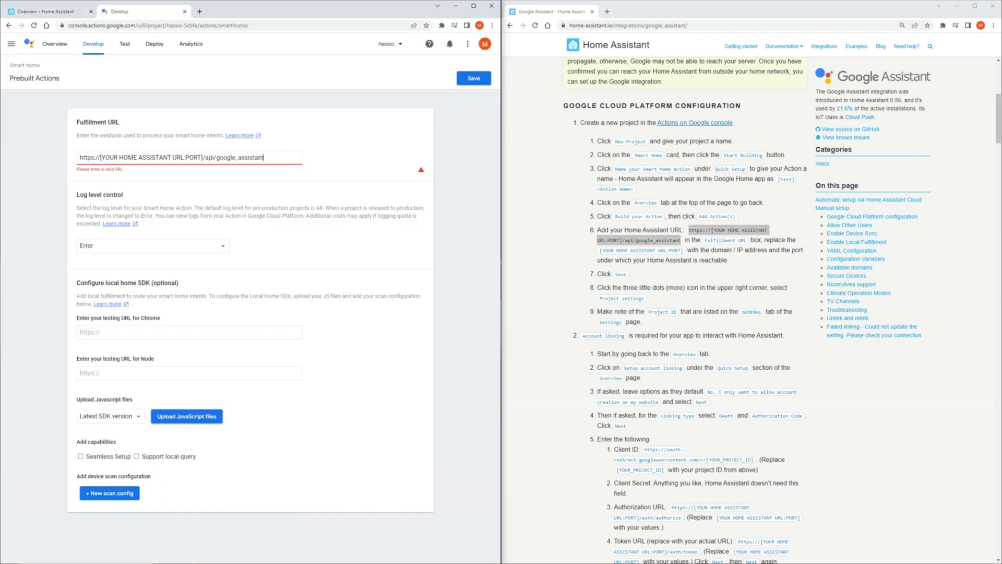
pyautogui.moveTo(101, 157); pyautogui.dragTo(203, 158)
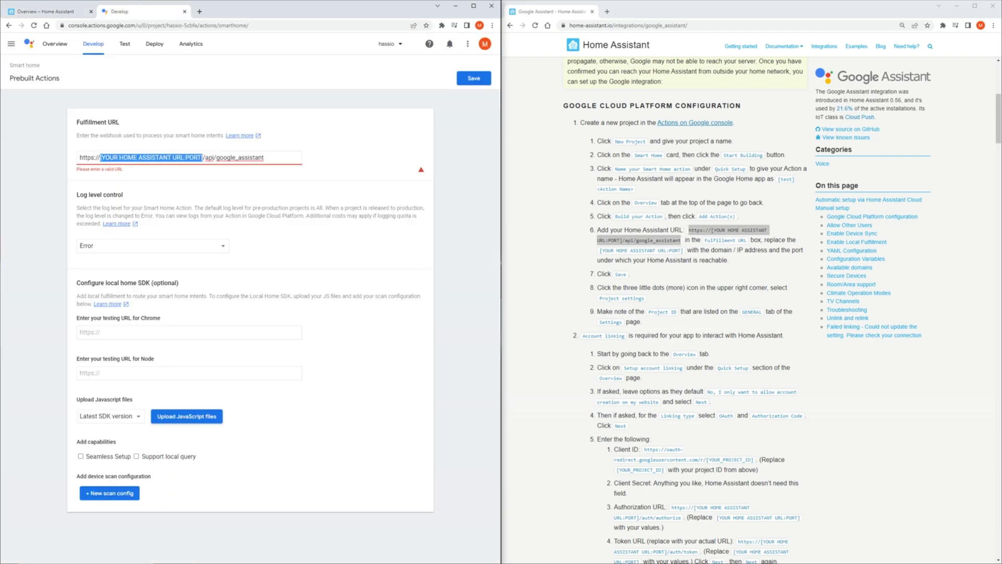
pyautogui.write('automationfixation.duckdns.org:8123')
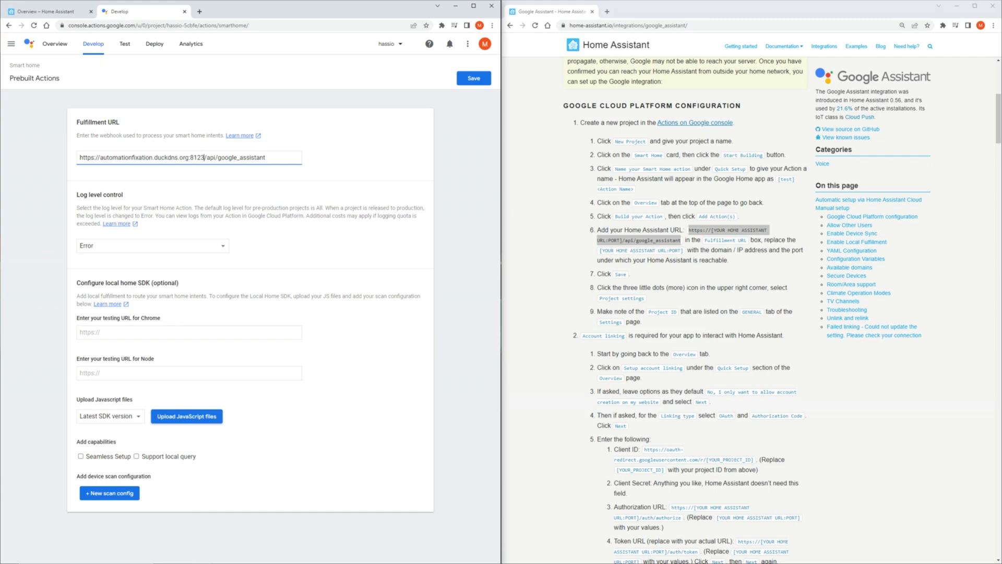
pyautogui.click(473, 77)
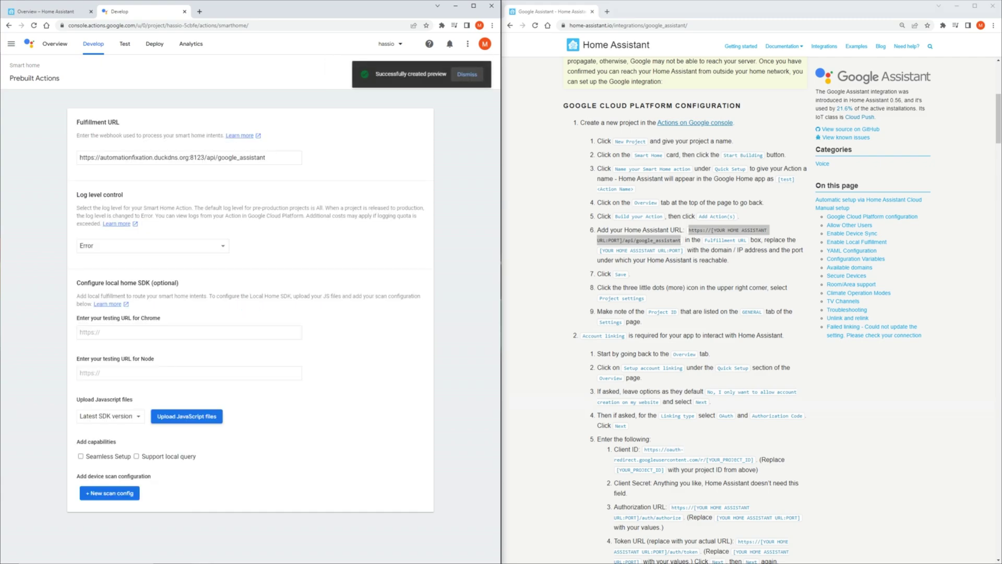
# Open the project settings and copy the project ID from the general settings
pyautogui.click(468, 44)
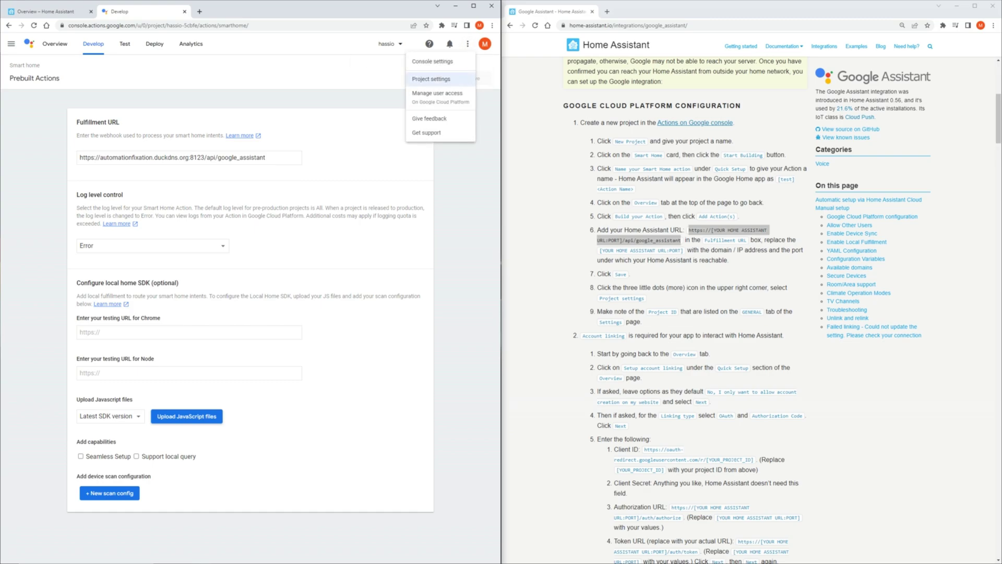
pyautogui.click(431, 79)
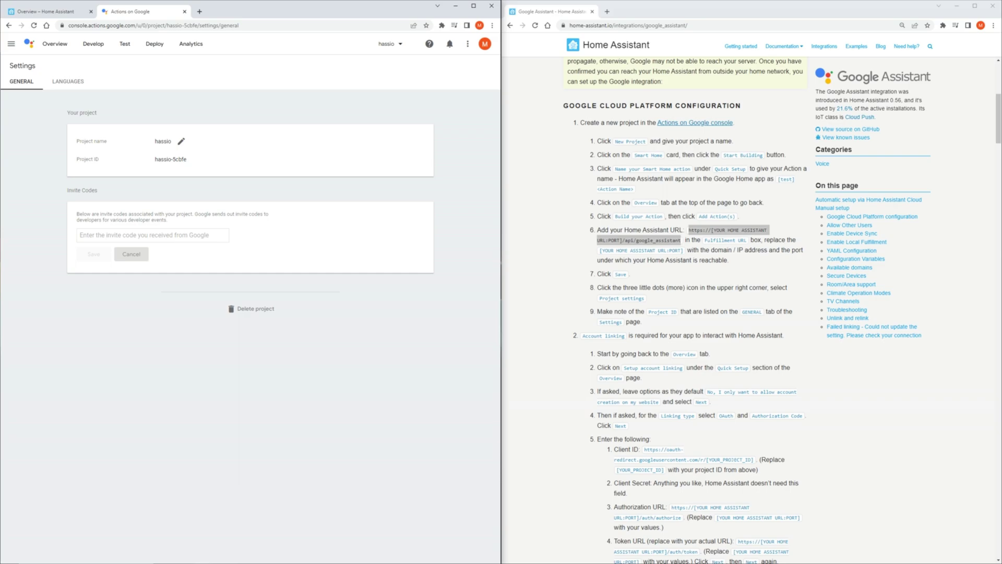
pyautogui.moveTo(154, 159); pyautogui.dragTo(184, 160)
# In the account linking setup, enter the guide's oauth-redirect.googleusercontent.com client ID template and replace its placeholder with the project ID
pyautogui.click(54, 44)
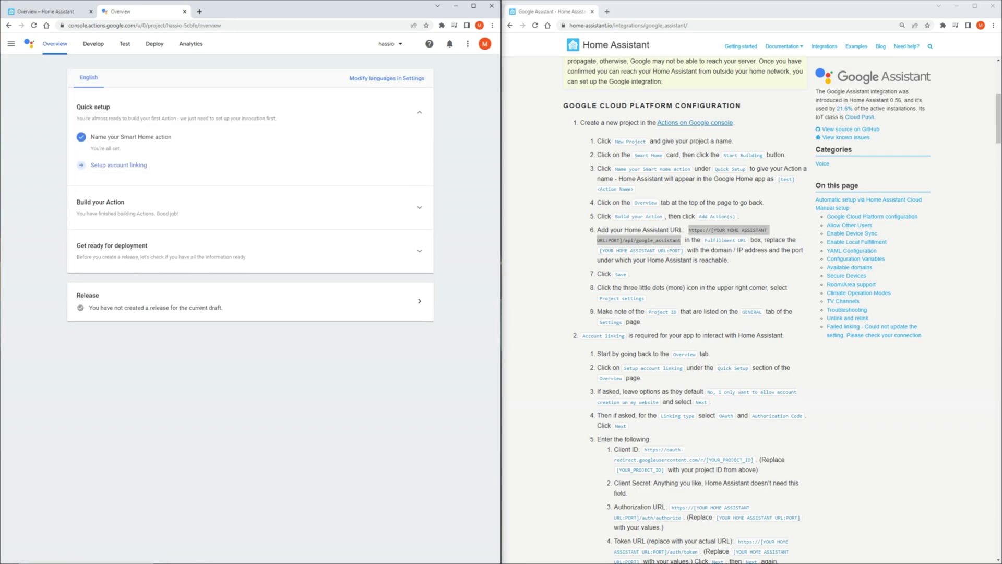
pyautogui.click(119, 165)
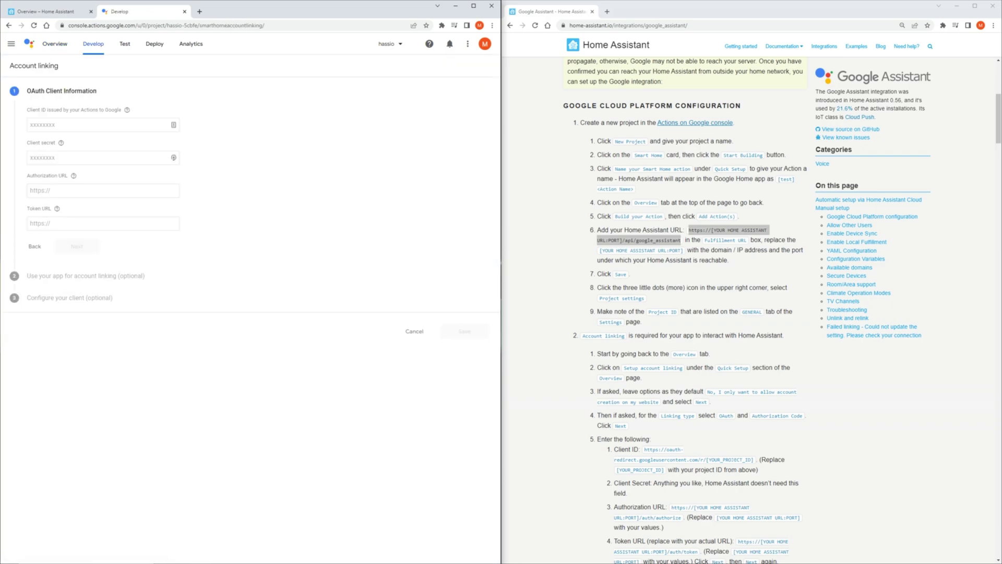
pyautogui.scroll(-2, 684, 313)
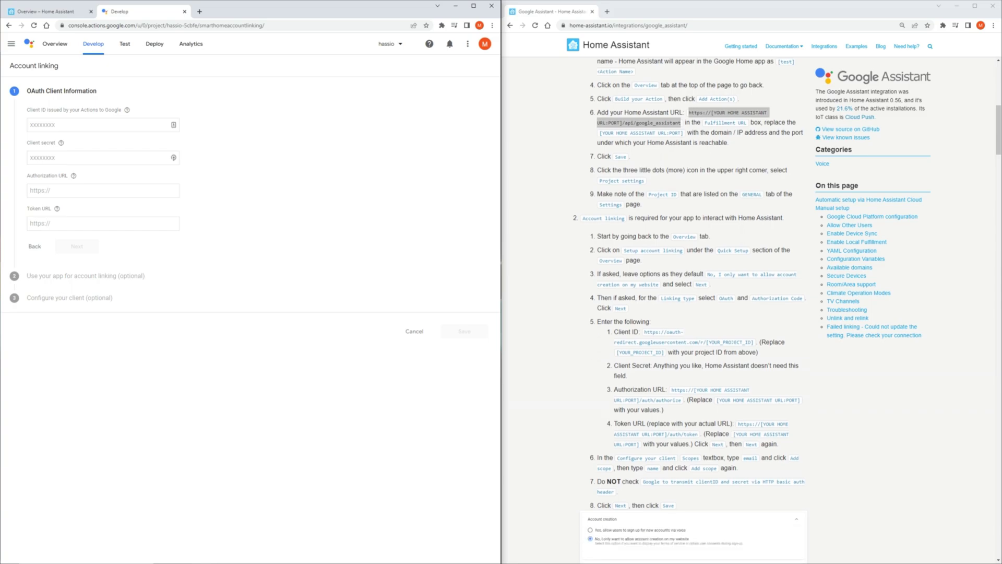
pyautogui.moveTo(645, 332); pyautogui.dragTo(754, 342)
pyautogui.hotkey('ctrl', 'c')
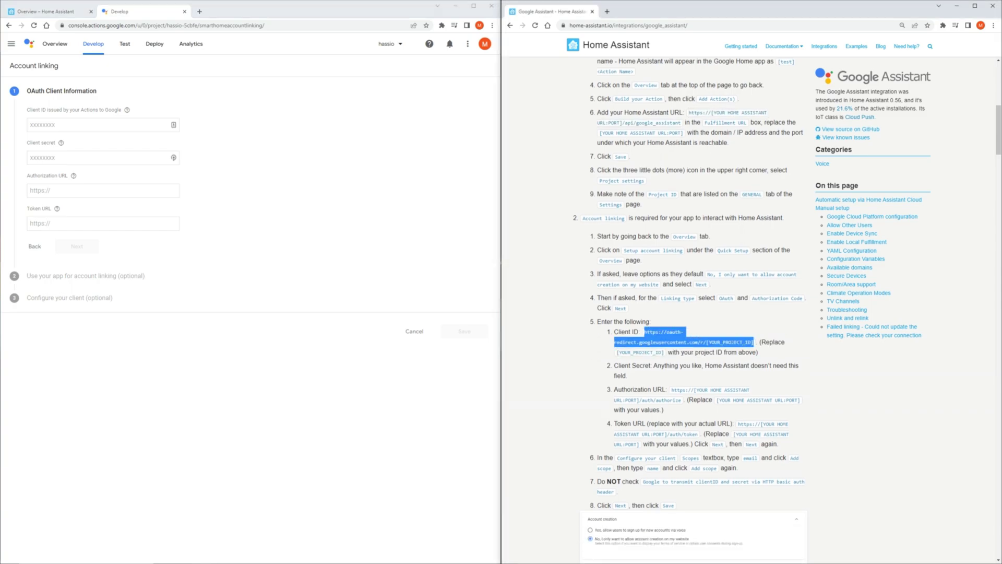
pyautogui.click(173, 125)
pyautogui.hotkey('ctrl', 'v')
pyautogui.hotkey('alt', 'Tab')
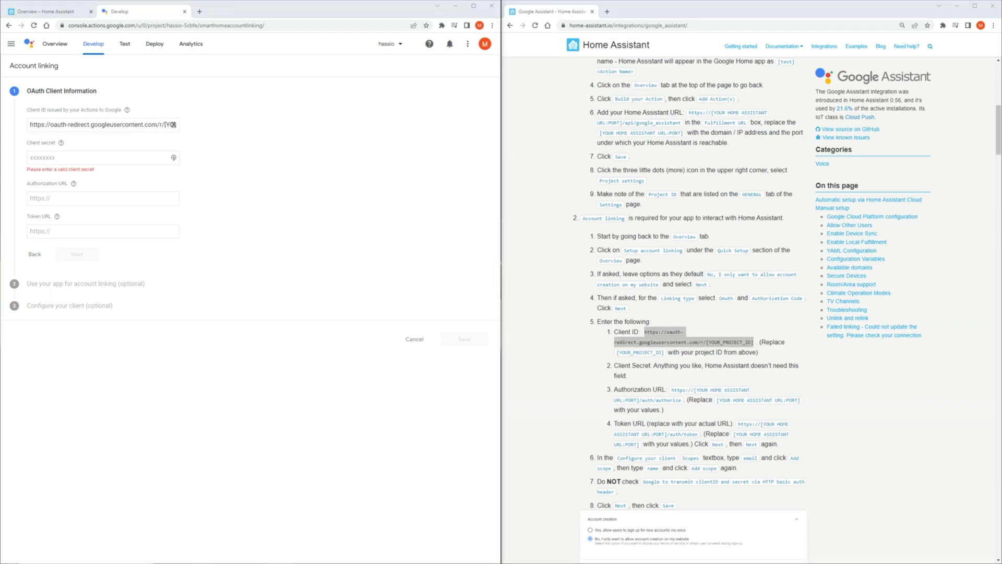
pyautogui.click(173, 124)
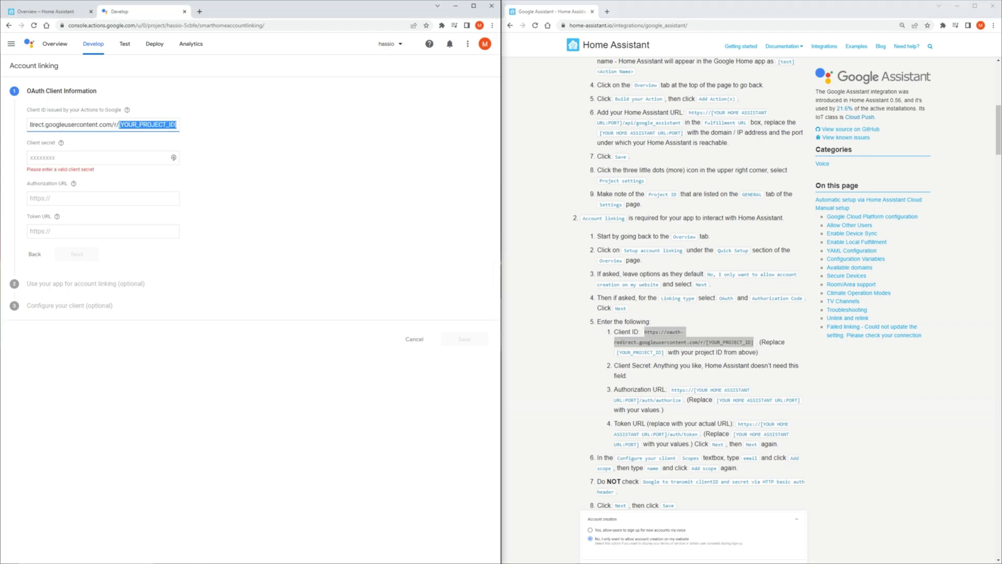
# Enter a freely chosen client secret in the OAuth client information
pyautogui.click(173, 157)
pyautogui.write('a')
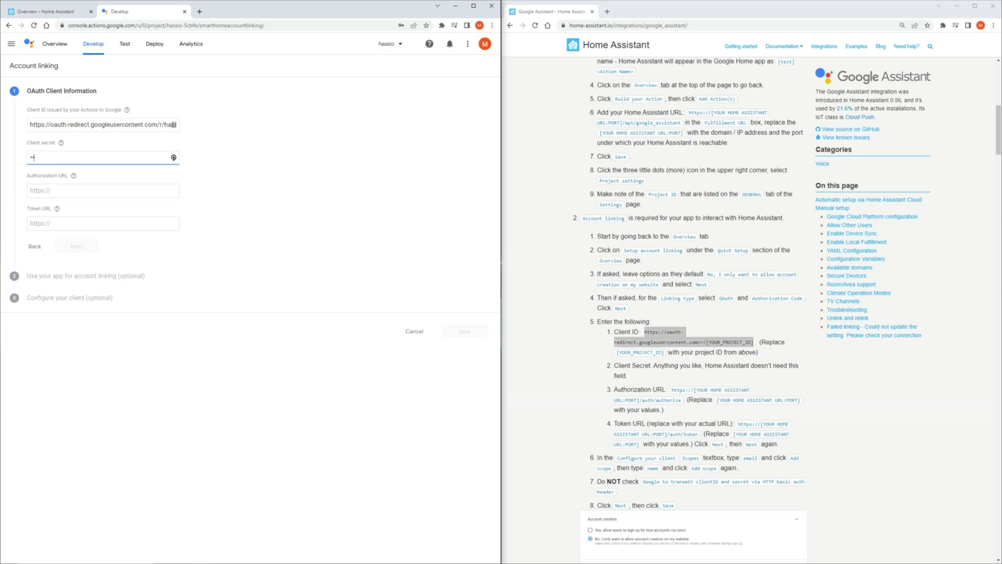
pyautogui.write('•••••••')
# Copy the guide's /auth/authorize and /auth/token templates into the authorization URL and token URL
pyautogui.moveTo(671, 389); pyautogui.dragTo(682, 400)
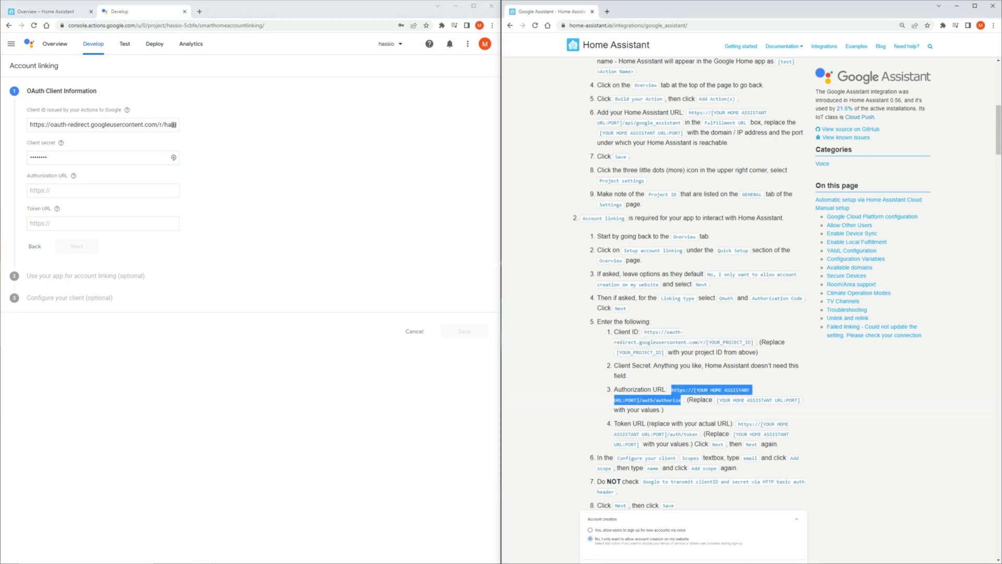
pyautogui.click(102, 190)
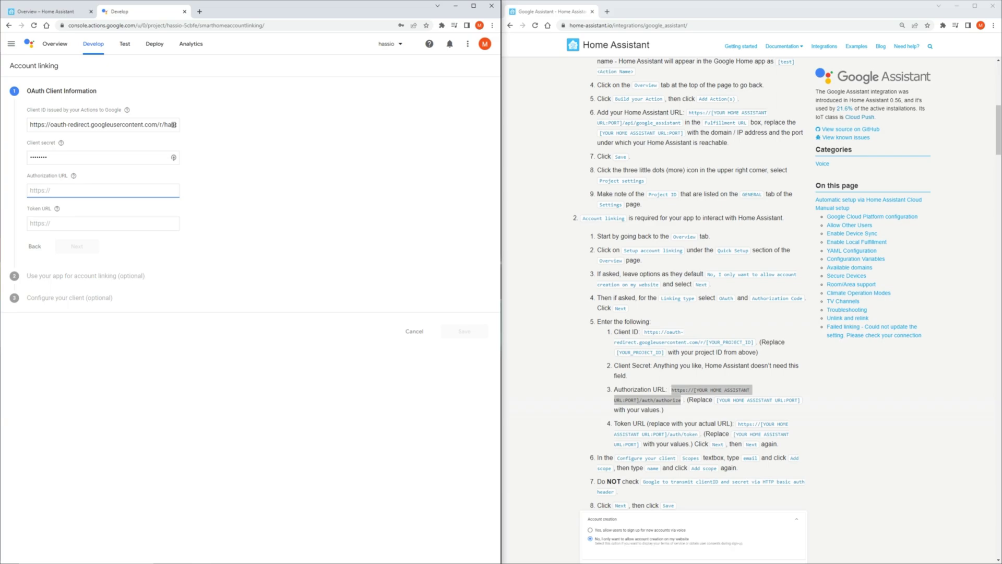
pyautogui.hotkey('ctrl', 'v')
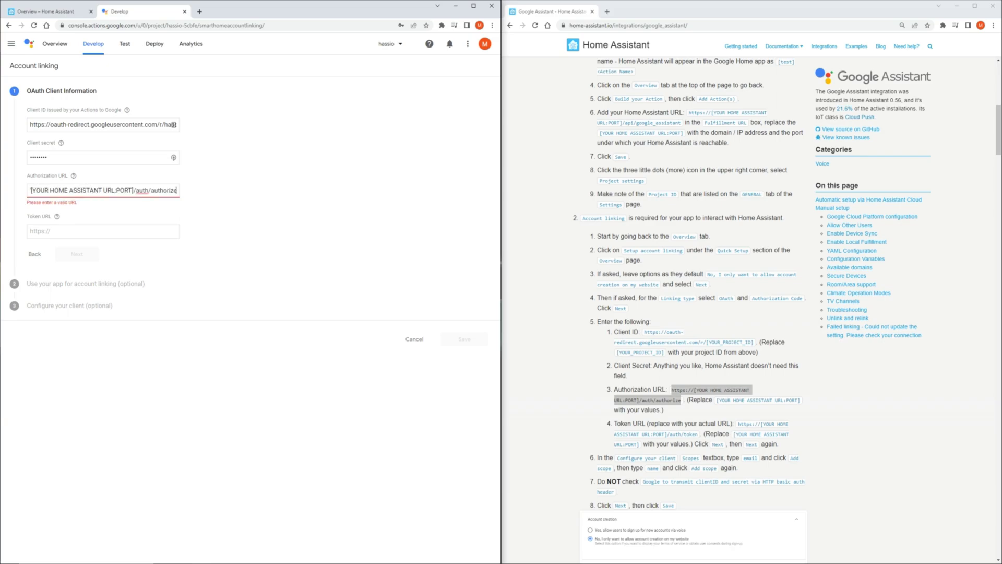
pyautogui.moveTo(738, 424); pyautogui.dragTo(699, 434)
pyautogui.hotkey('ctrl', 'c')
pyautogui.click(103, 230)
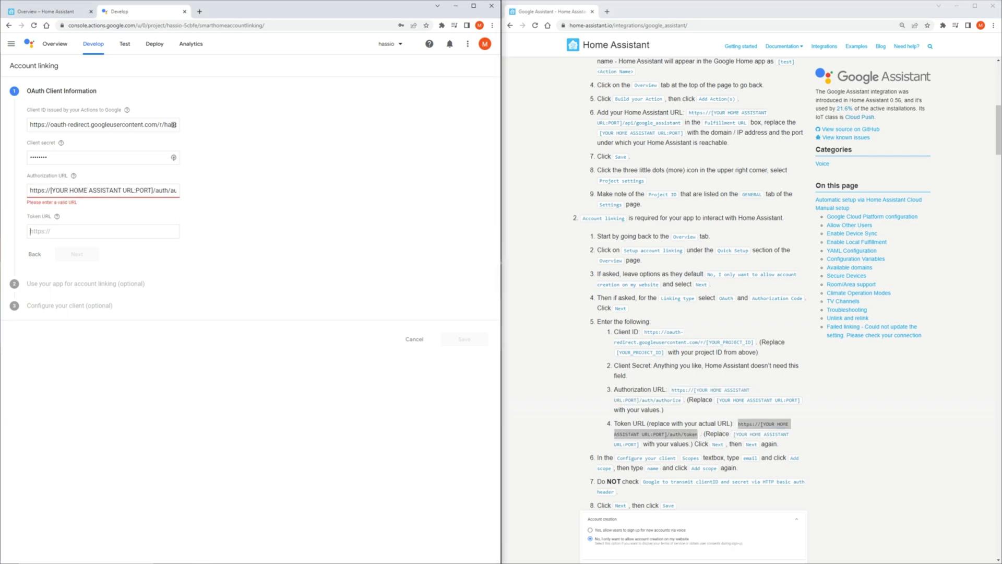
pyautogui.hotkey('ctrl', 'v')
# Replace the placeholders in the authorization and token URLs with the Home Assistant address automationfixation.duckdns.org:8123
pyautogui.click(46, 11)
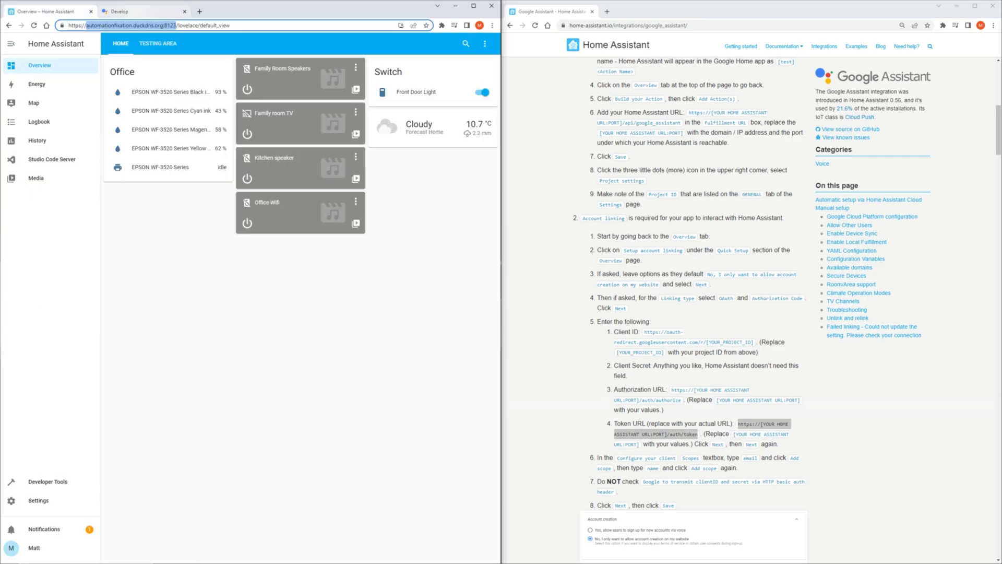
pyautogui.click(120, 10)
pyautogui.moveTo(50, 190); pyautogui.dragTo(154, 191)
pyautogui.hotkey('ctrl', 'v')
pyautogui.moveTo(50, 223); pyautogui.dragTo(154, 223)
pyautogui.hotkey('ctrl', 'v')
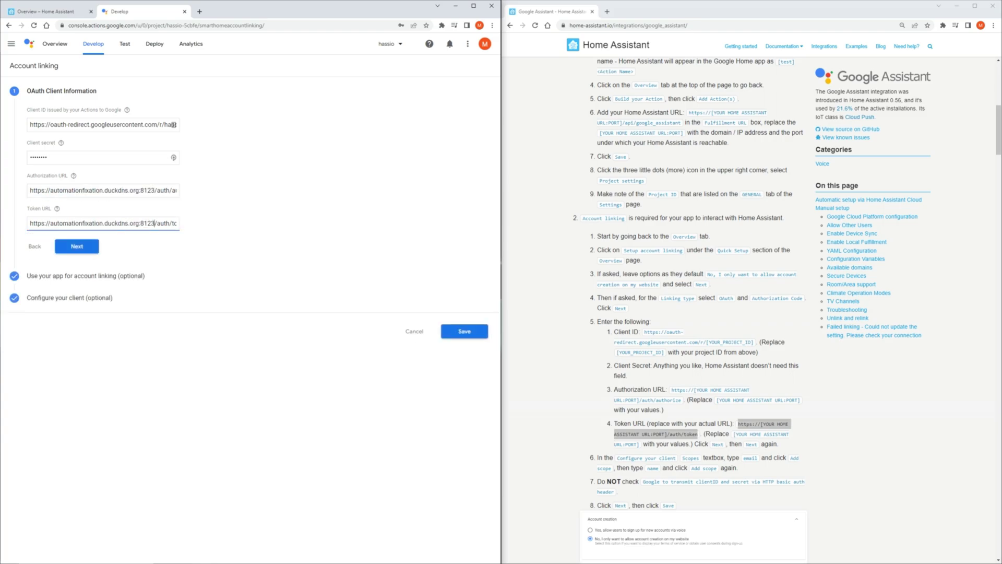
# Add the scopes email and name to the client configuration, leaving the app options off, and save the account linking setup
pyautogui.click(76, 246)
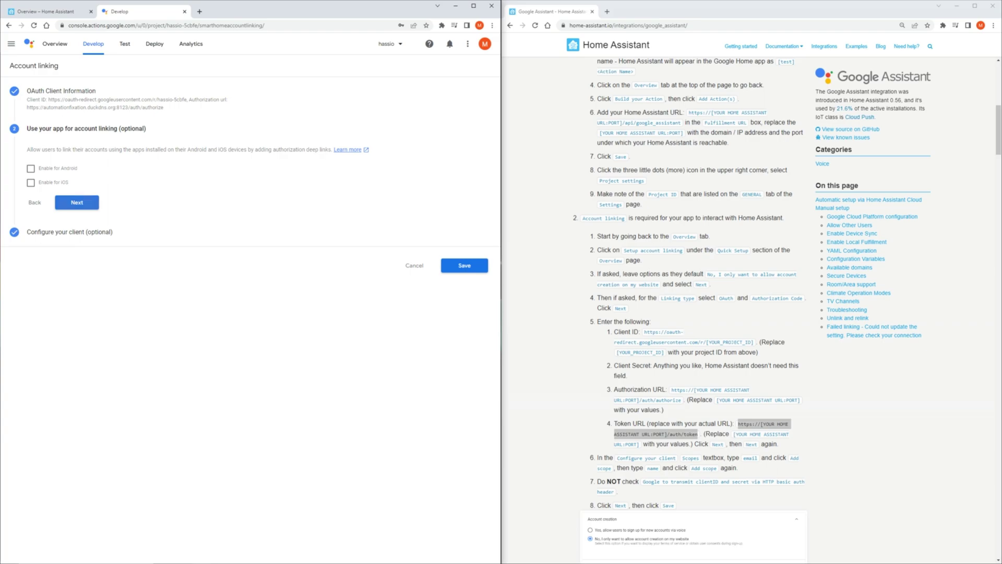
pyautogui.click(76, 202)
pyautogui.click(103, 184)
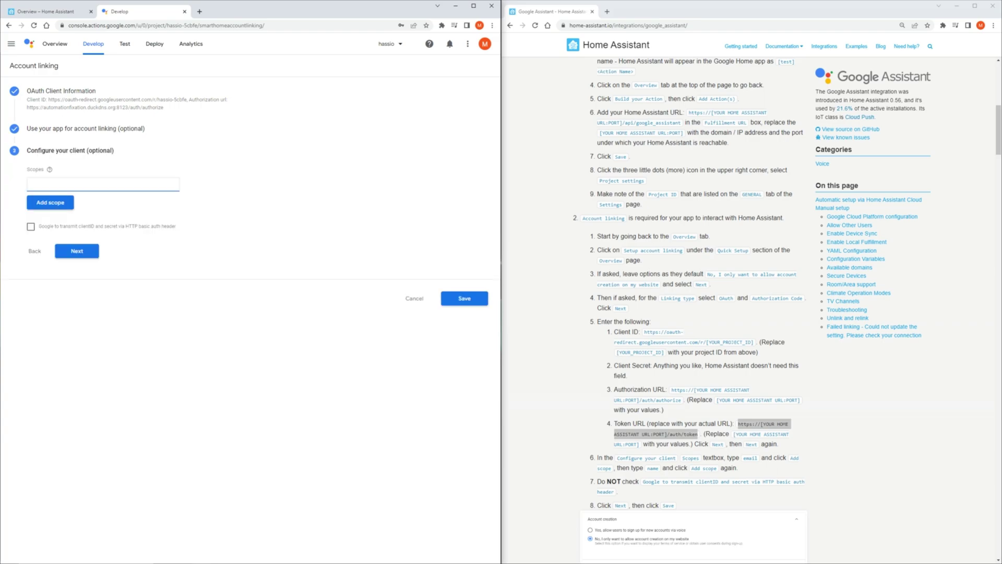
pyautogui.write('email')
pyautogui.click(50, 202)
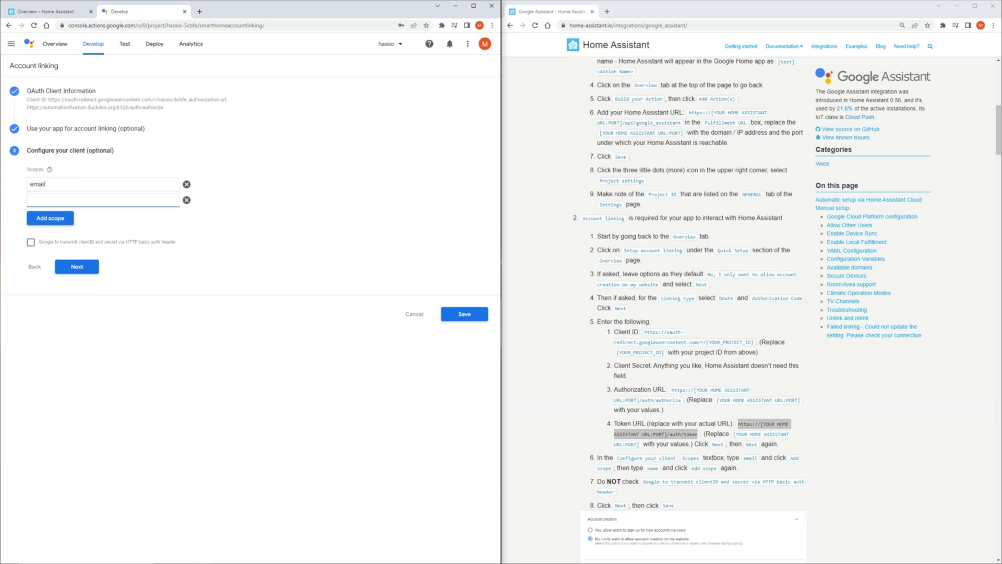
pyautogui.write('name')
pyautogui.press('Return')
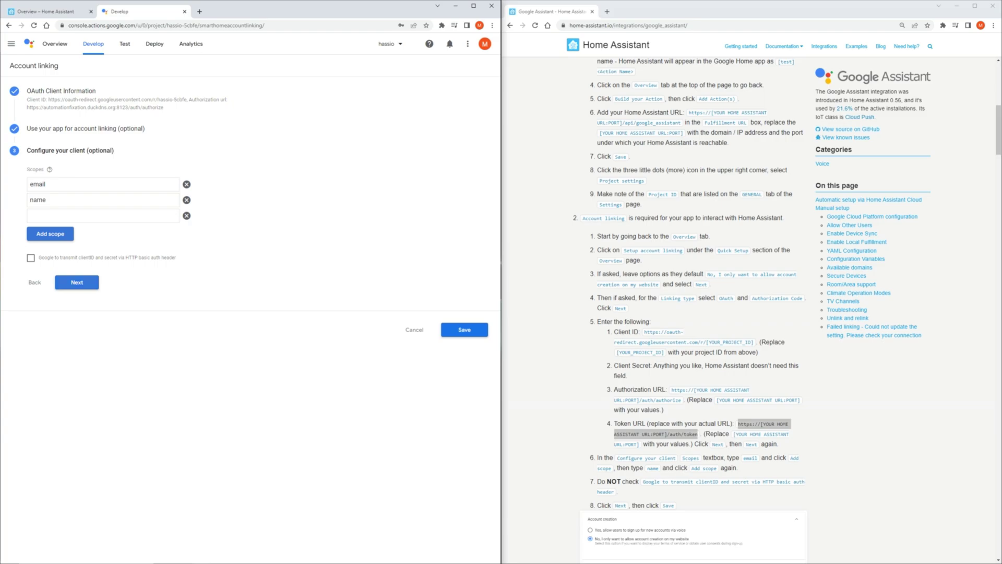
pyautogui.click(77, 282)
pyautogui.click(464, 191)
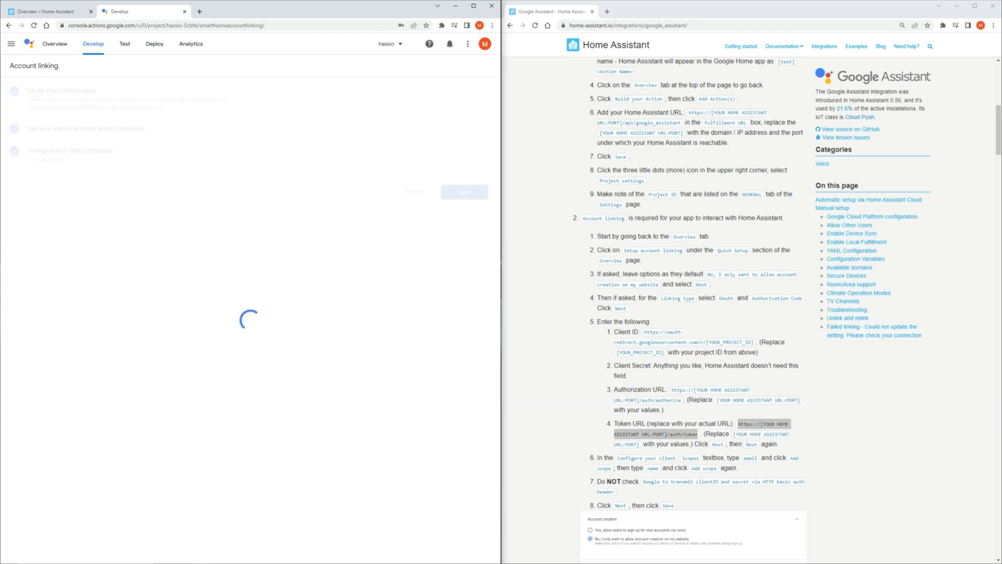
# Generate the draft test version of the action as the guide describes and block the site's location request
pyautogui.scroll(-7, 693, 308)
pyautogui.scroll(-1, 694, 313)
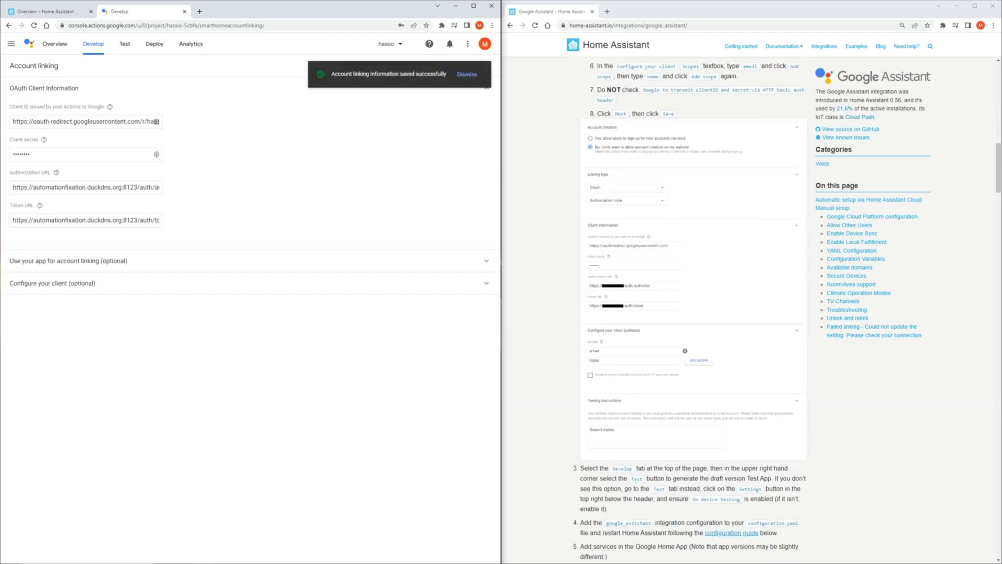
pyautogui.scroll(-6, 694, 313)
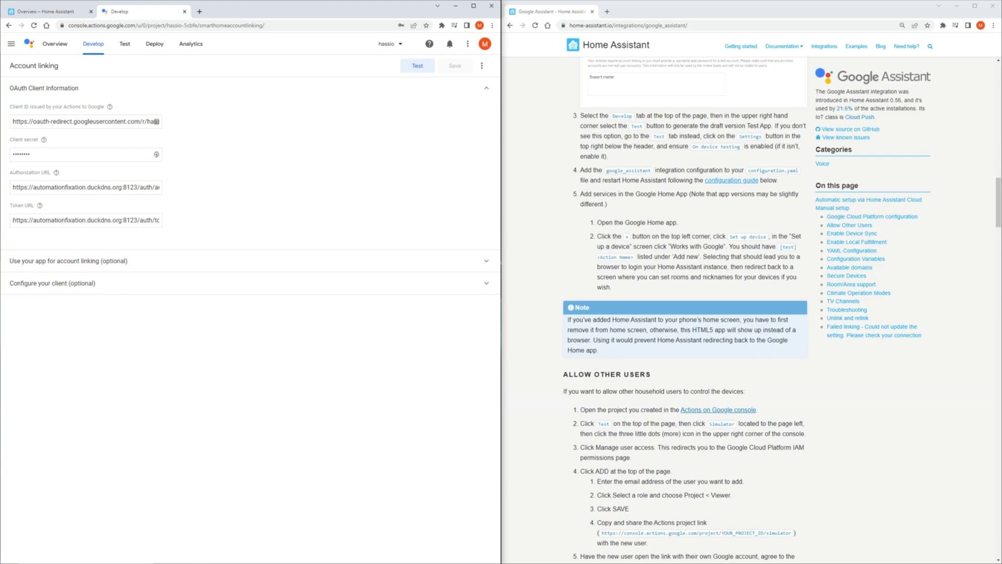
pyautogui.click(418, 65)
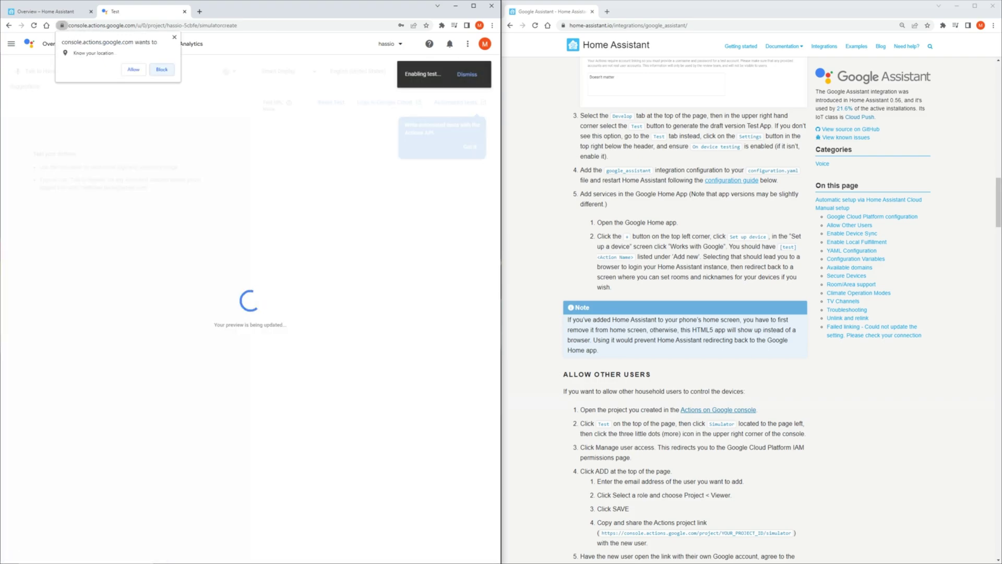
pyautogui.click(162, 70)
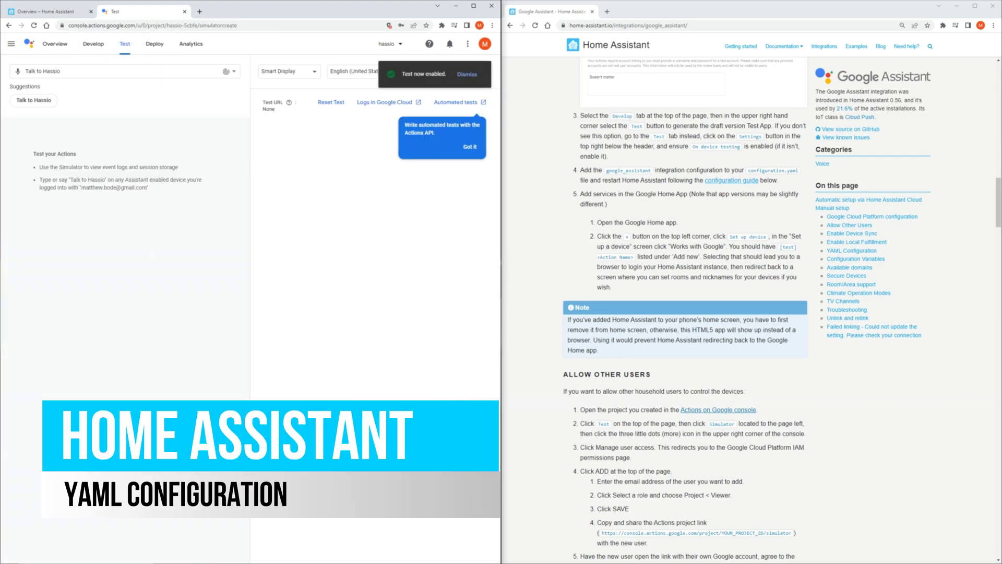
# In Home Assistant's Studio Code Server, paste the guide's google_assistant example through the switch and light domains below tts in configuration.yaml, then close the file
pyautogui.click(47, 11)
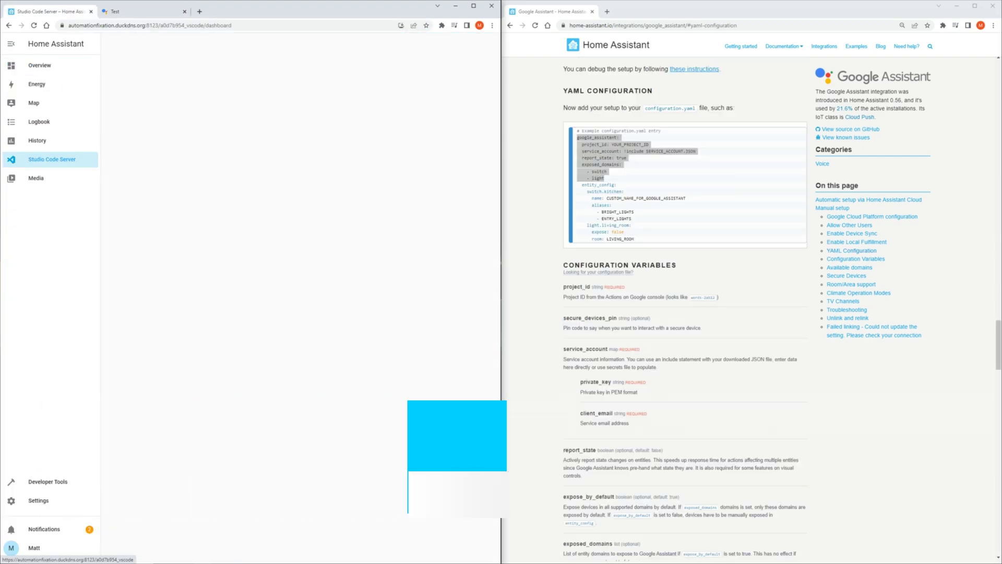
pyautogui.click(51, 159)
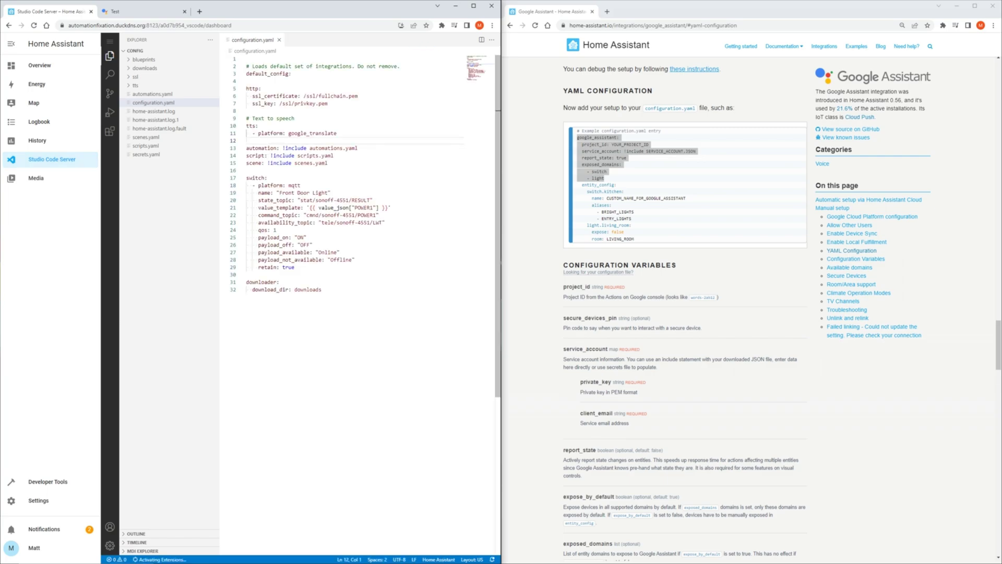
pyautogui.press('Return')
pyautogui.press('Tab')
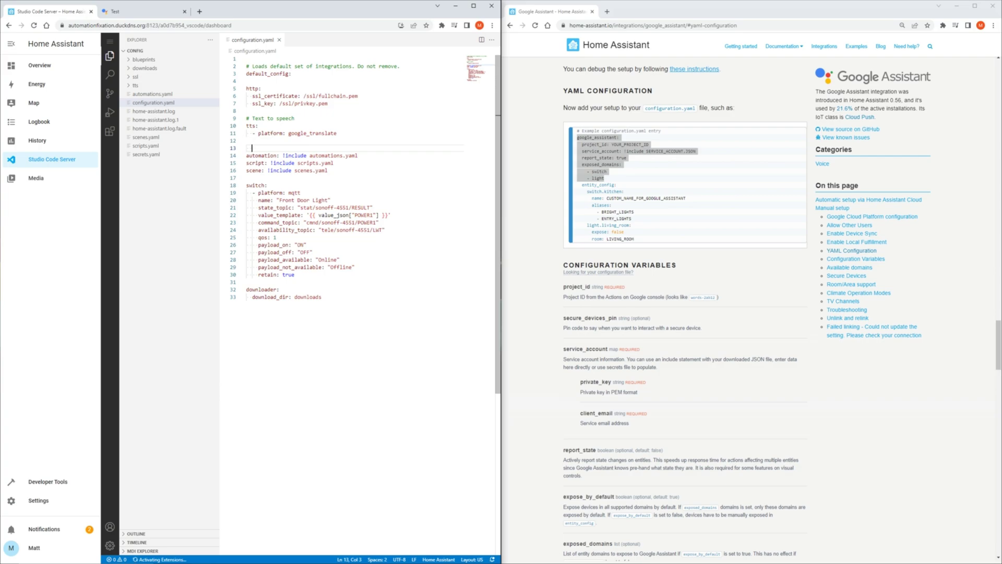
pyautogui.hotkey('ctrl', 'v')
pyautogui.press('Return')
pyautogui.press('BackSpace')
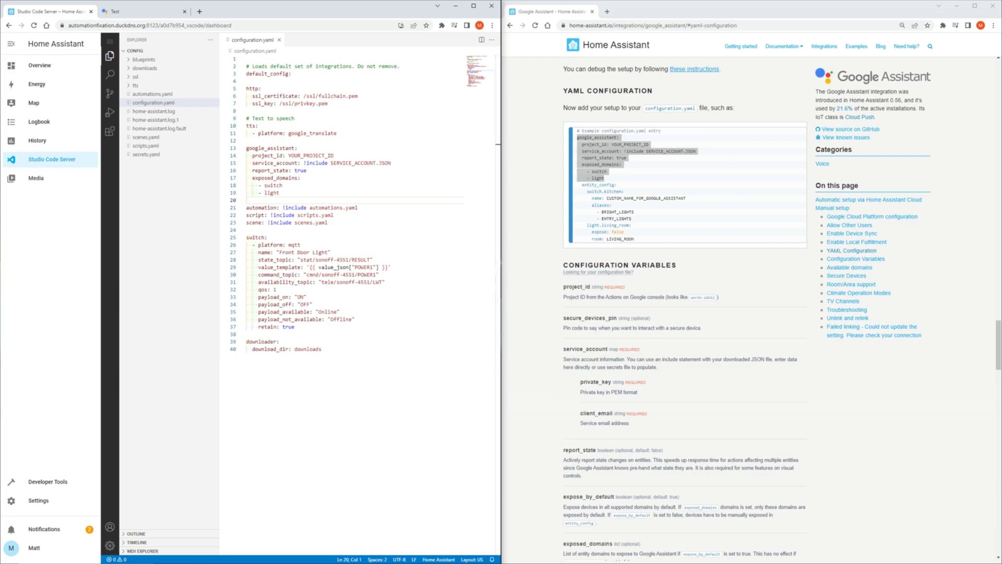
pyautogui.rightClick(250, 41)
pyautogui.click(292, 79)
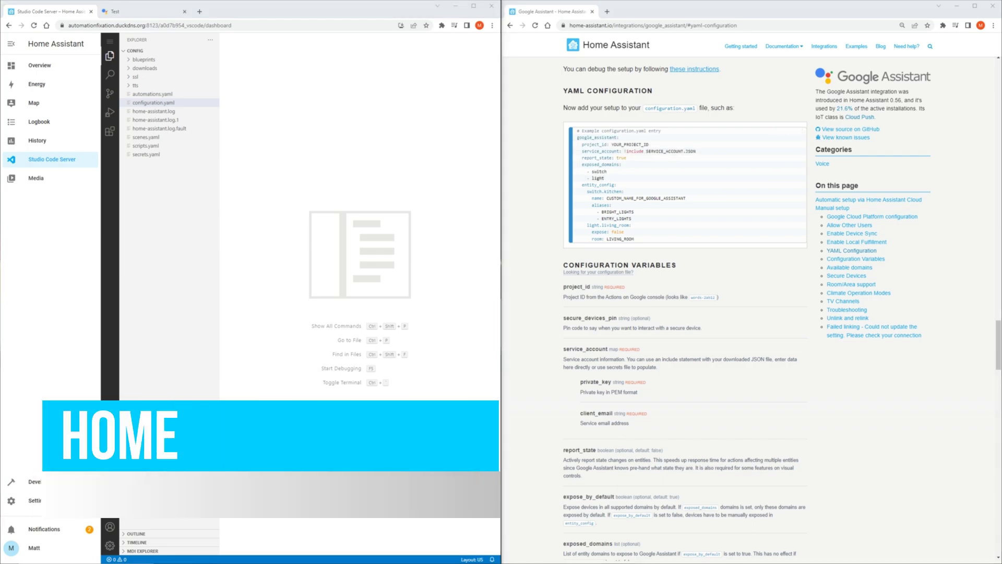
# Open the Create Service account key page from the guide's Enable Device Sync section and place it among the main browser window's tabs
pyautogui.moveTo(997, 345); pyautogui.dragTo(998, 332)
pyautogui.scroll(10, 752, 292)
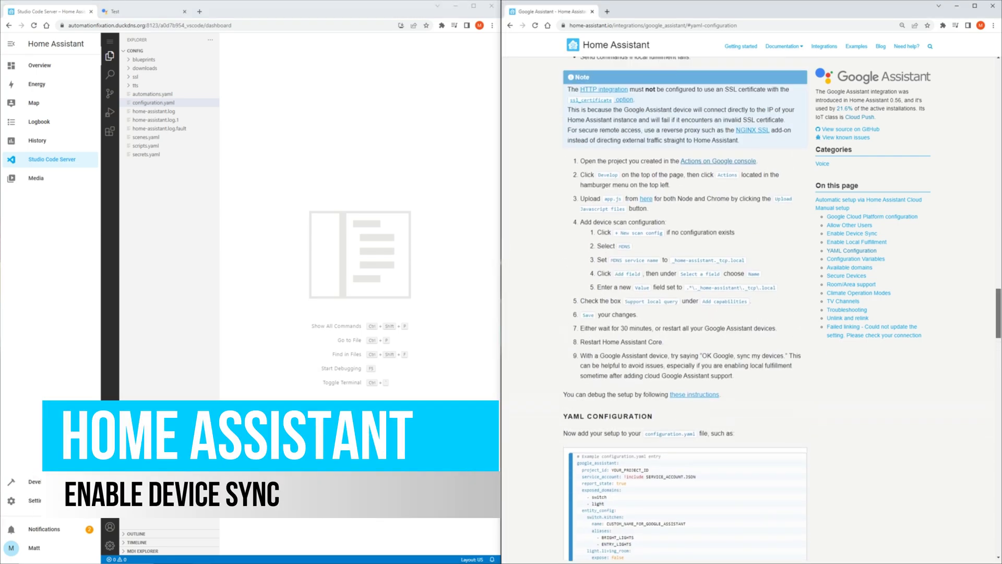
pyautogui.scroll(3, 685, 308)
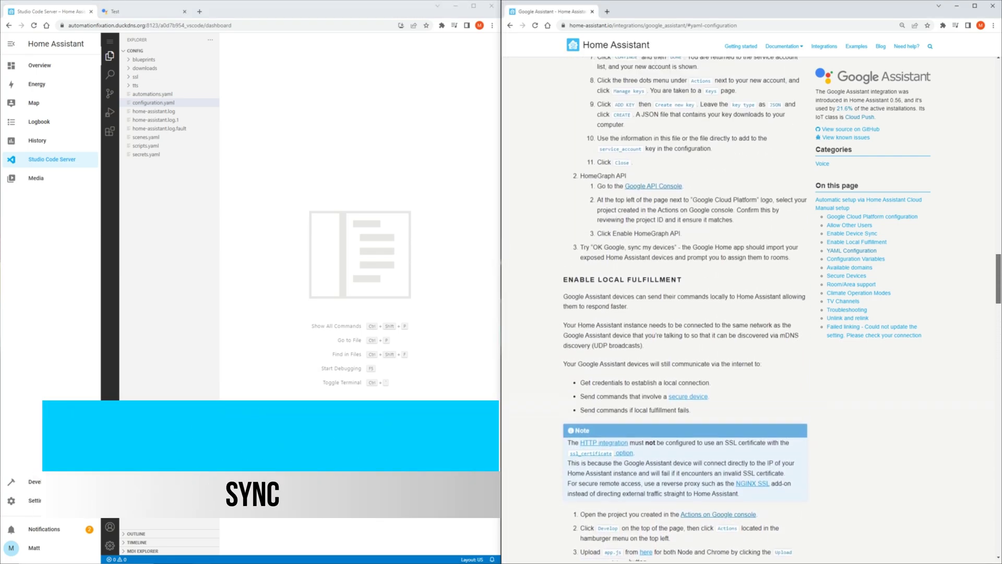
pyautogui.scroll(4, 685, 308)
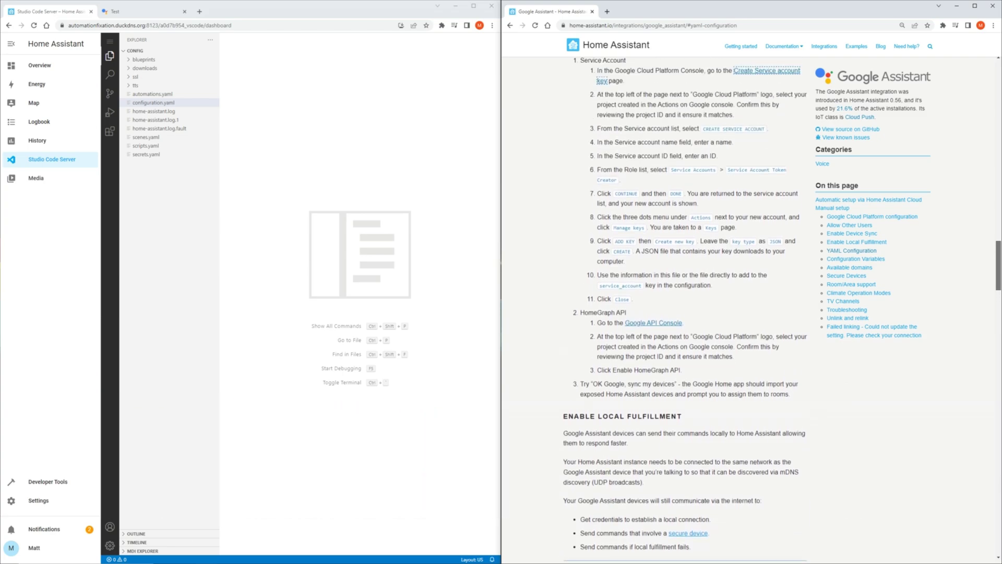
pyautogui.scroll(1, 685, 308)
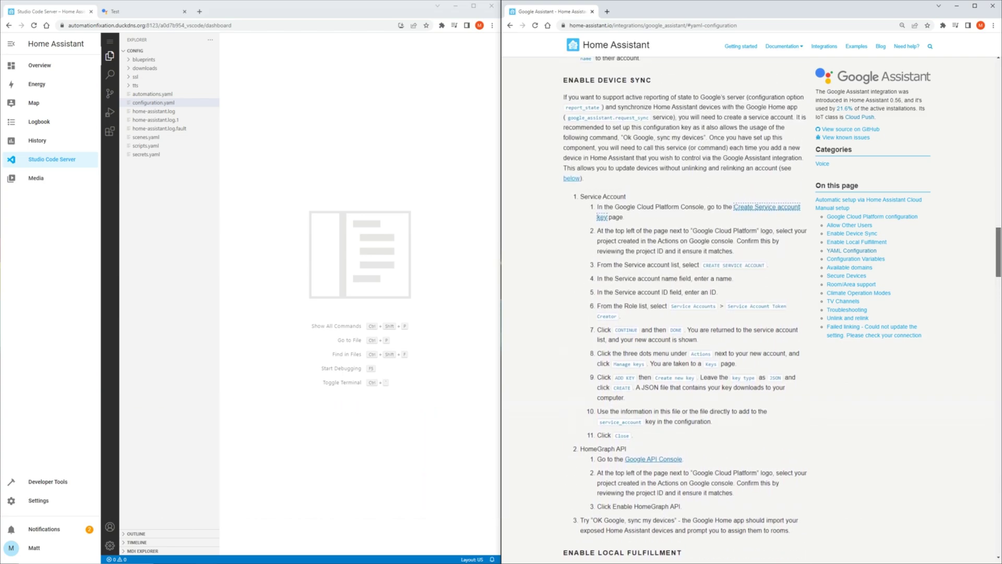
pyautogui.scroll(1, 685, 308)
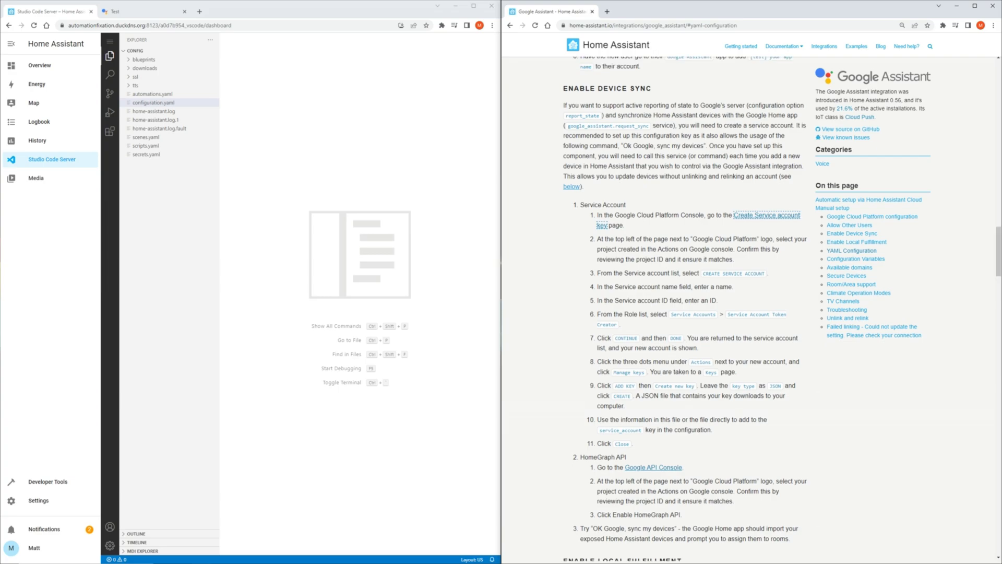
pyautogui.click(768, 215)
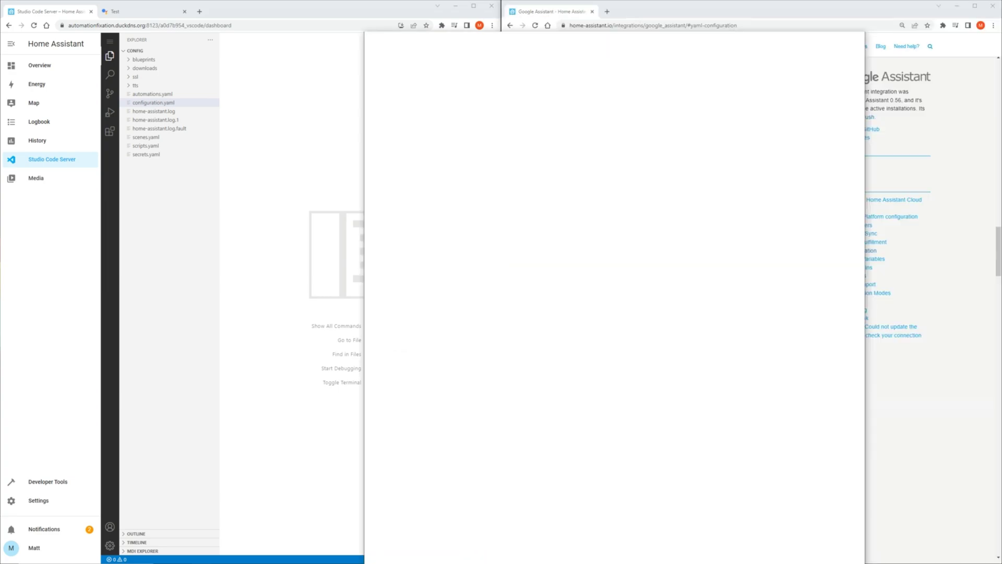
pyautogui.moveTo(417, 42); pyautogui.dragTo(120, 11)
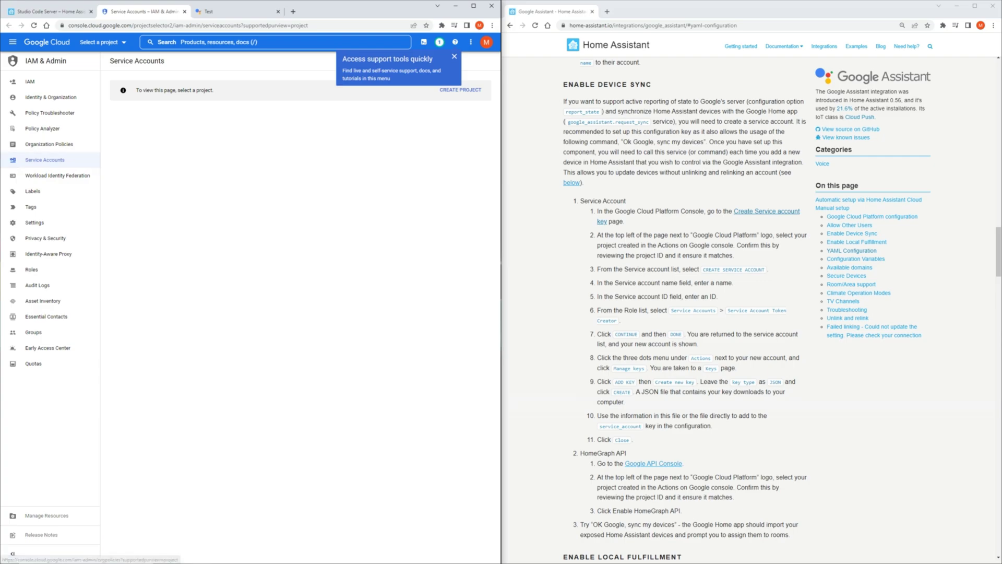
# Select the hassio project for the Google Cloud service accounts page
pyautogui.click(103, 42)
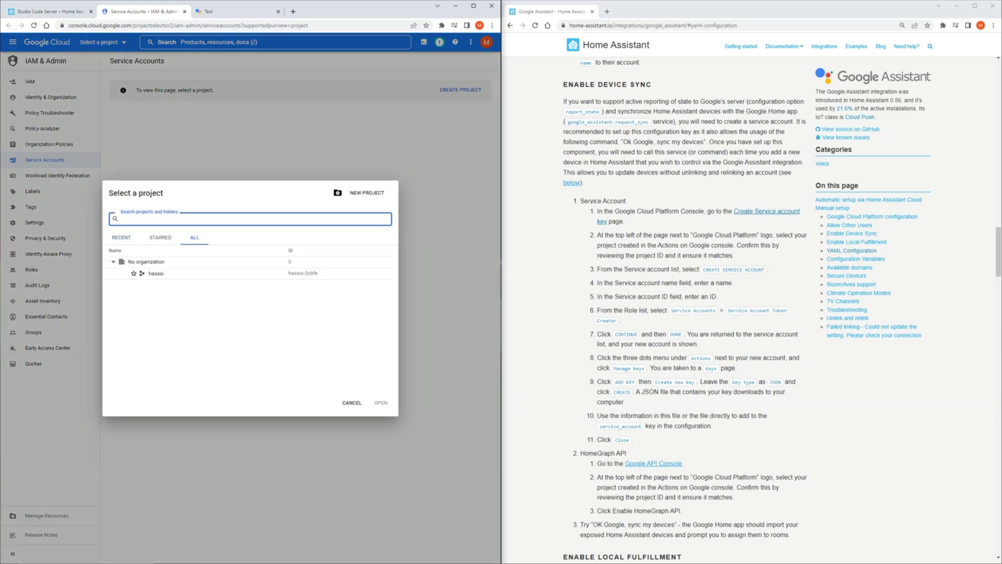
pyautogui.click(247, 273)
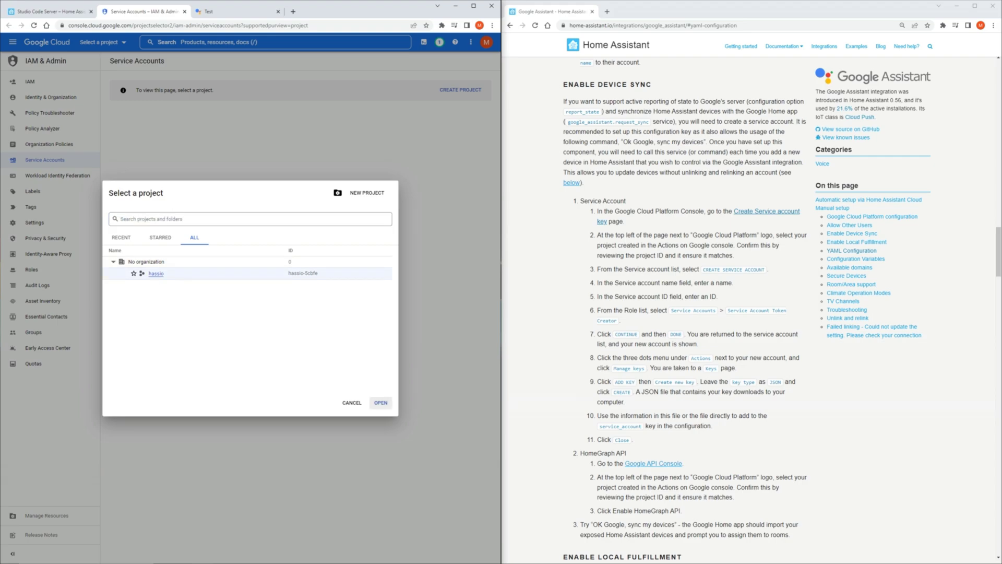
pyautogui.click(381, 403)
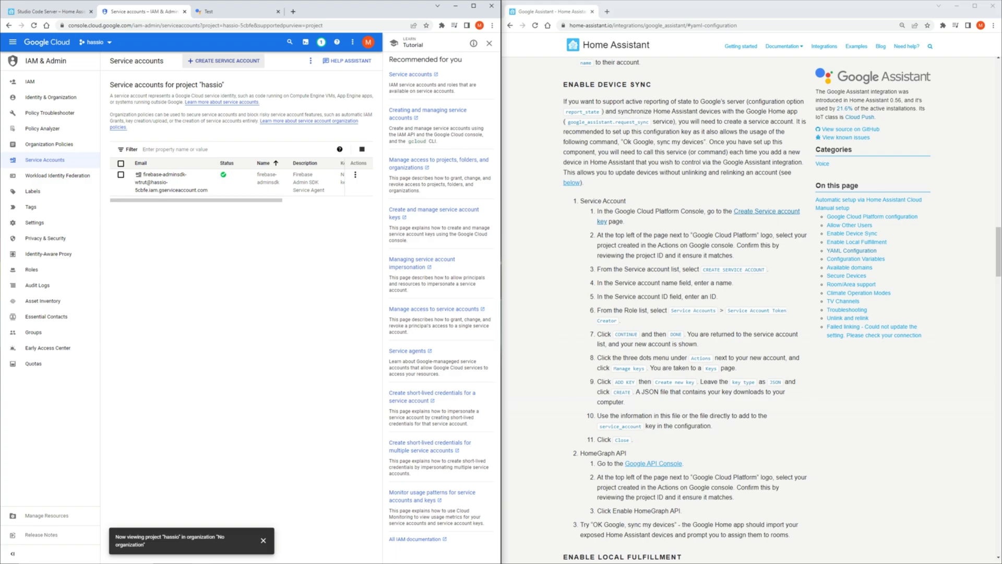
# Create a service account named hassioservice in the hassio project
pyautogui.click(225, 60)
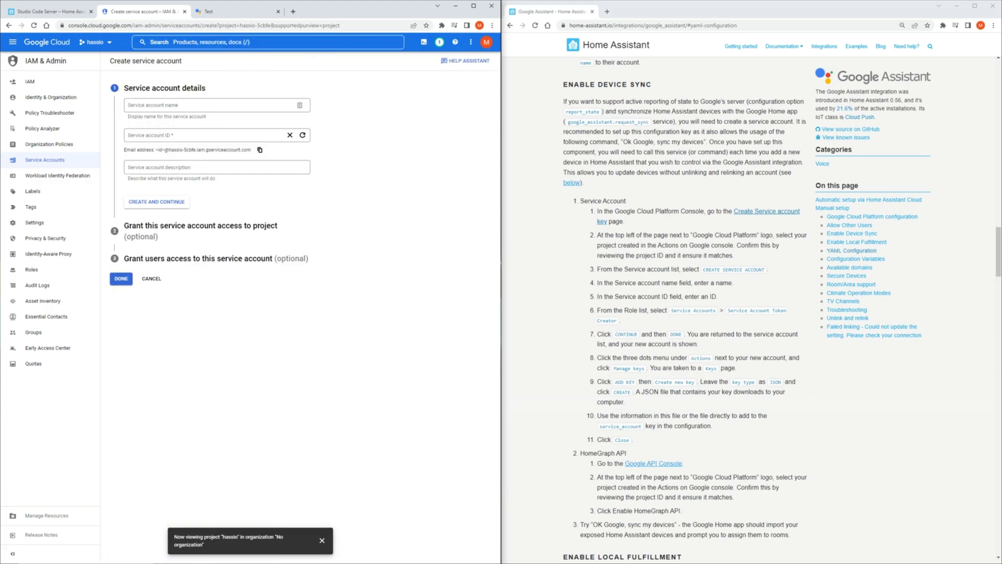
pyautogui.click(210, 105)
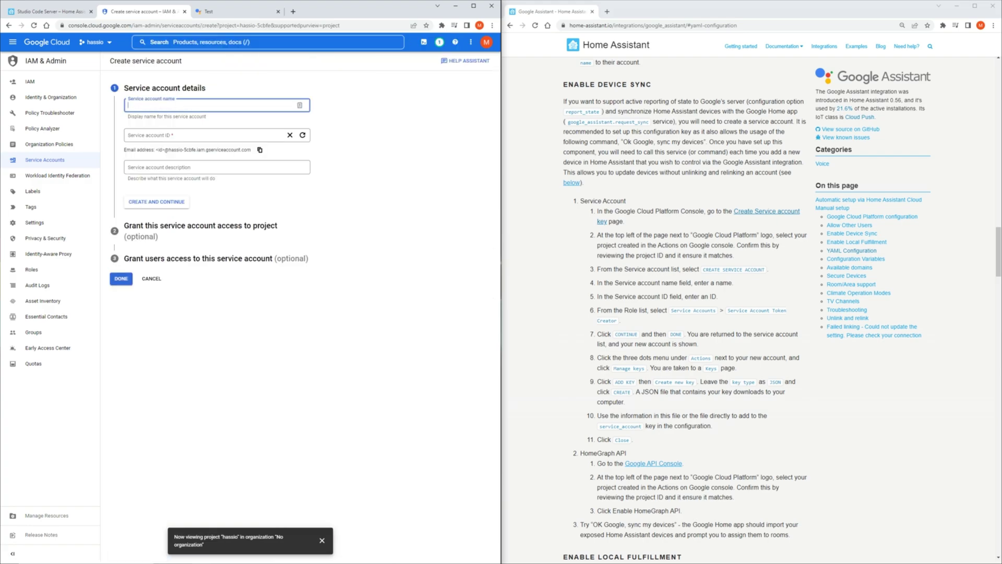
pyautogui.write('hassioservice')
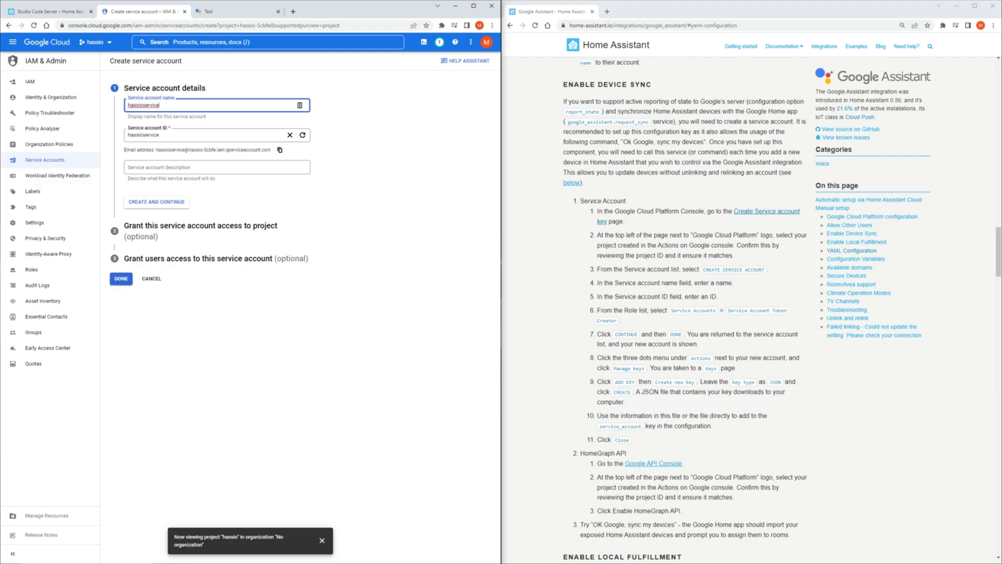
pyautogui.press('Return')
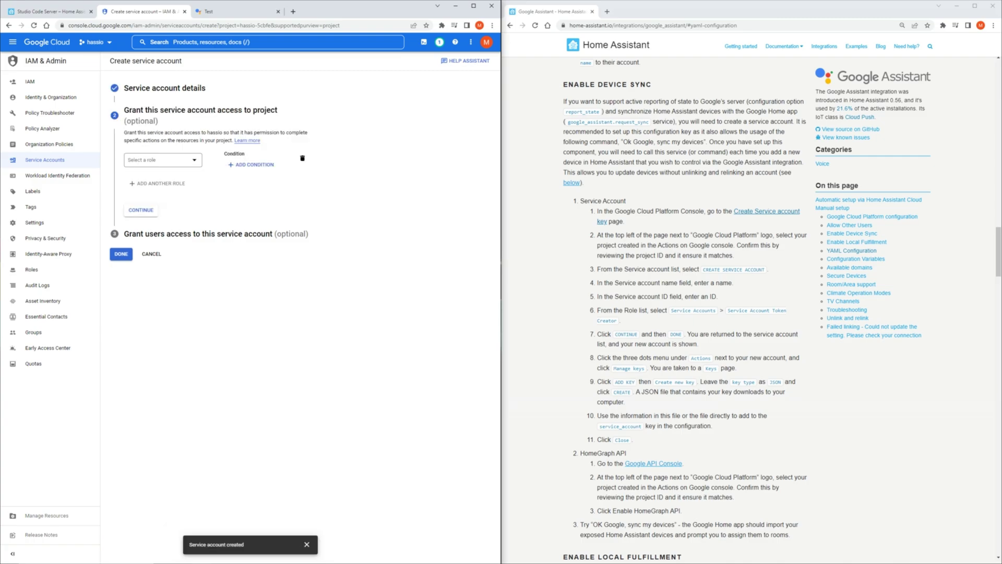
# Grant the new service account the Service Account Token Creator role and finish its setup without granting user access
pyautogui.click(163, 159)
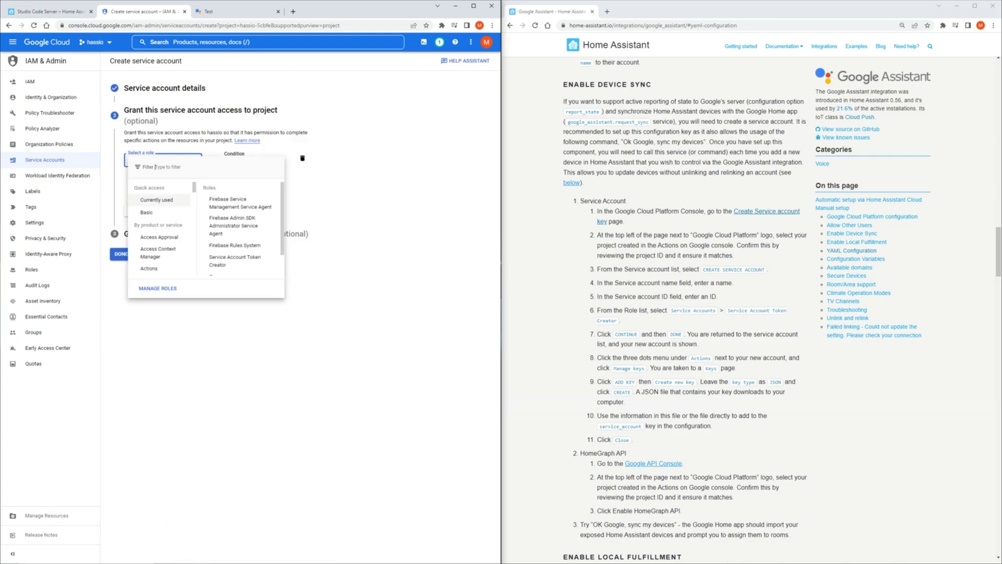
pyautogui.write('service account')
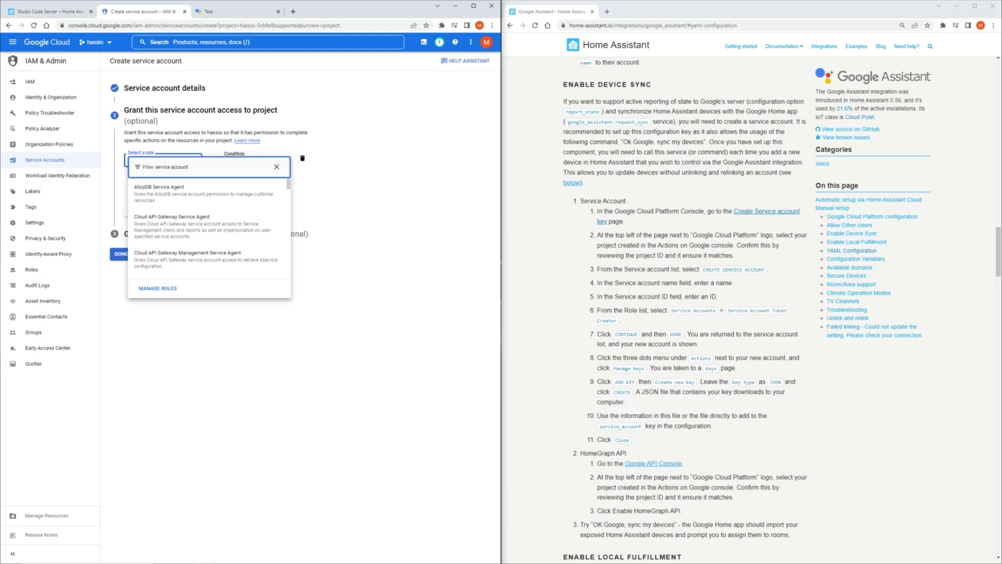
pyautogui.write(' token')
pyautogui.click(207, 196)
pyautogui.click(141, 228)
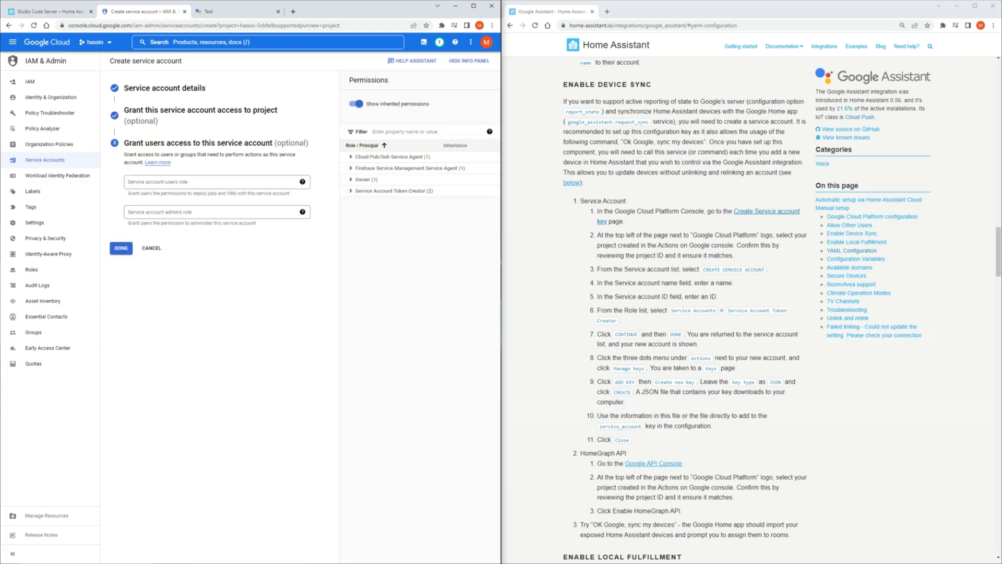
pyautogui.click(121, 248)
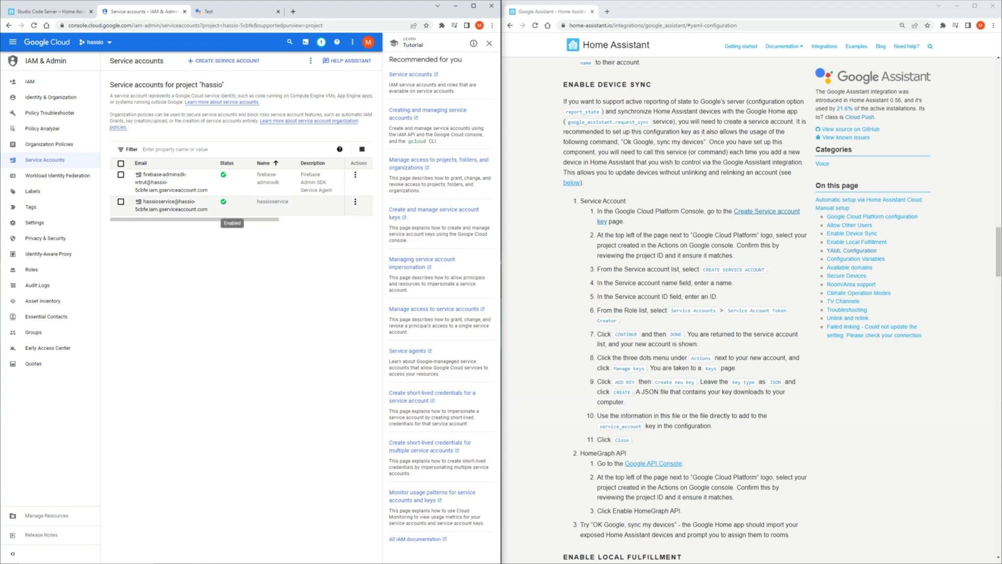
# Create and download a JSON private key for the hassioservice account, and return to the Service accounts list
pyautogui.click(355, 201)
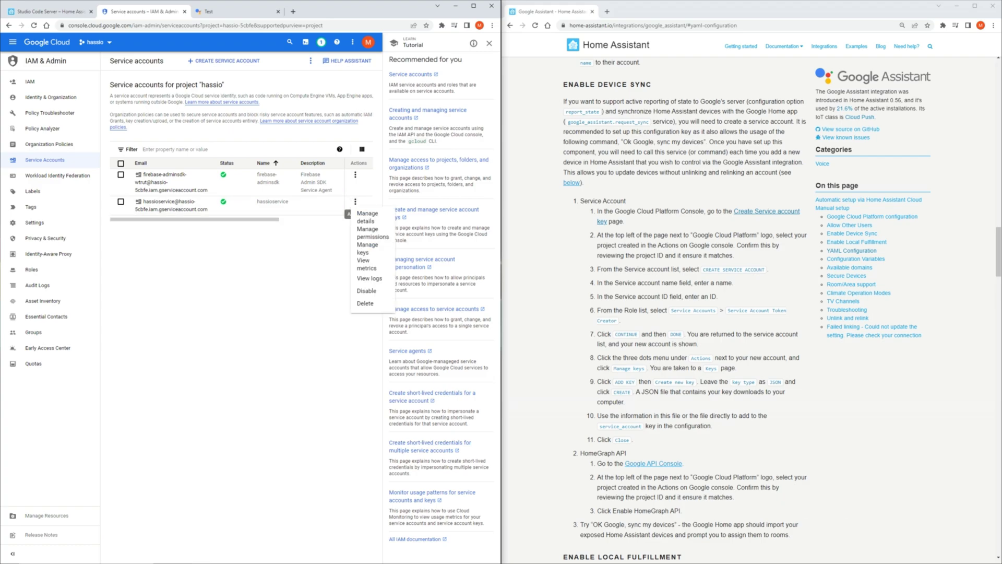
pyautogui.click(366, 249)
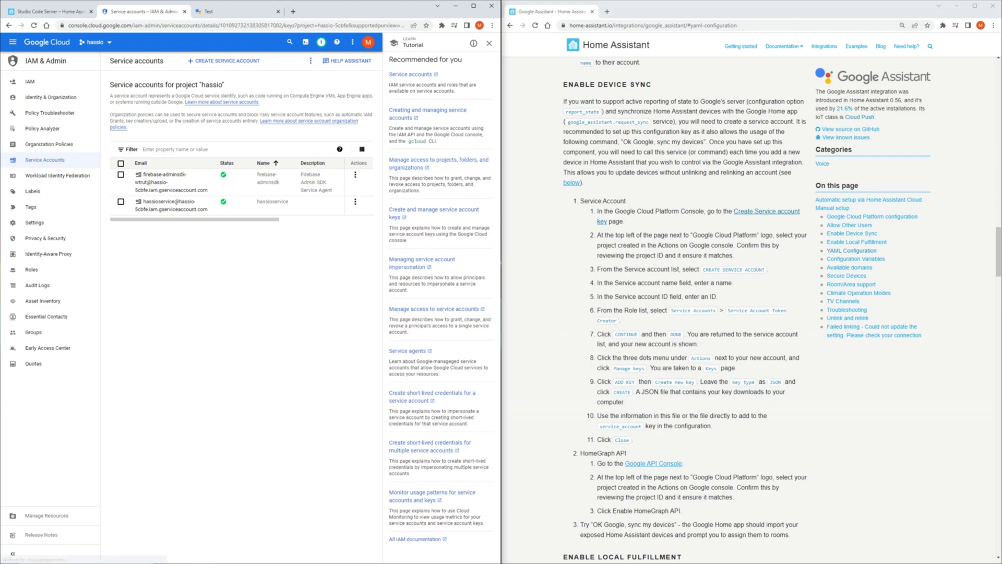
pyautogui.click(127, 178)
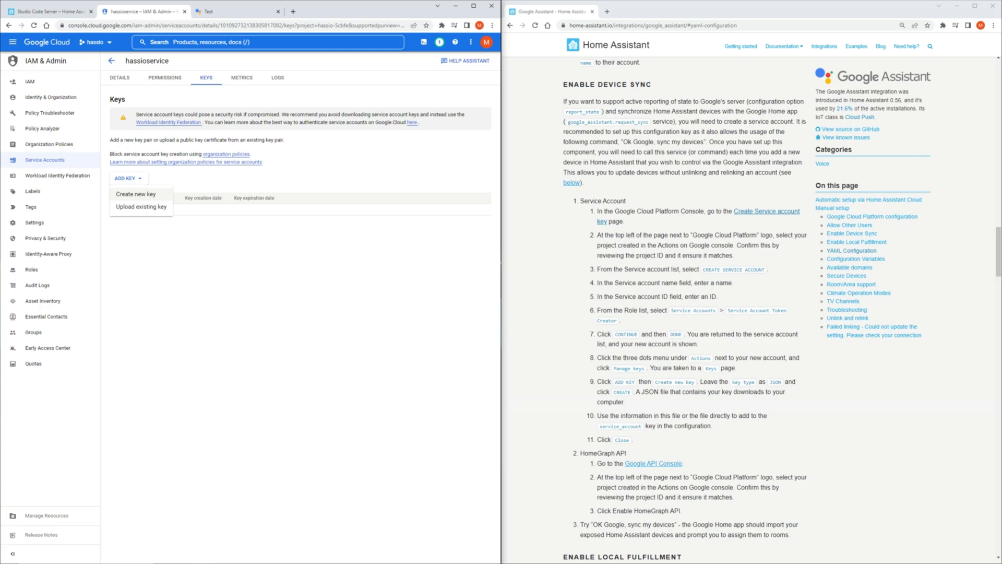
pyautogui.click(136, 193)
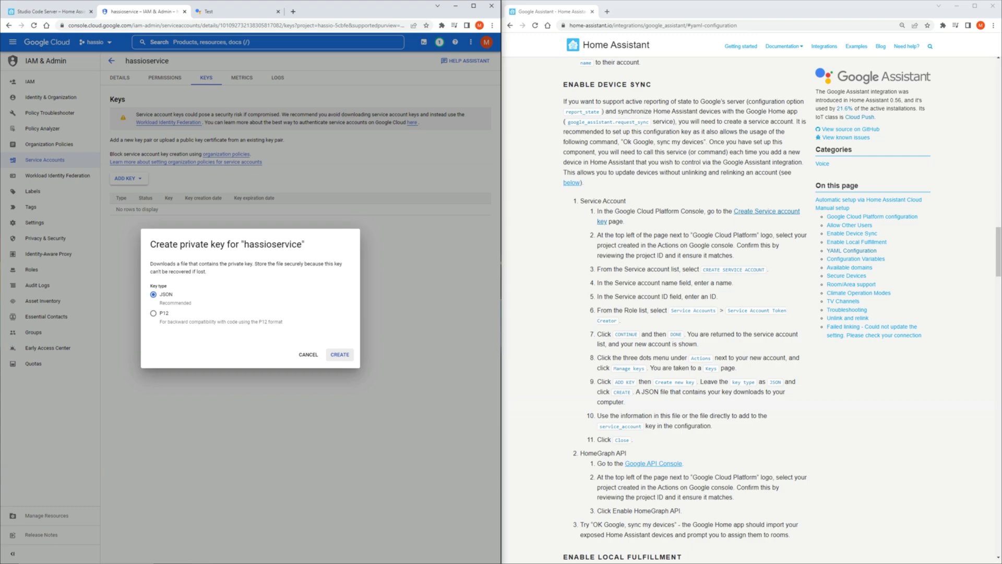
pyautogui.click(339, 354)
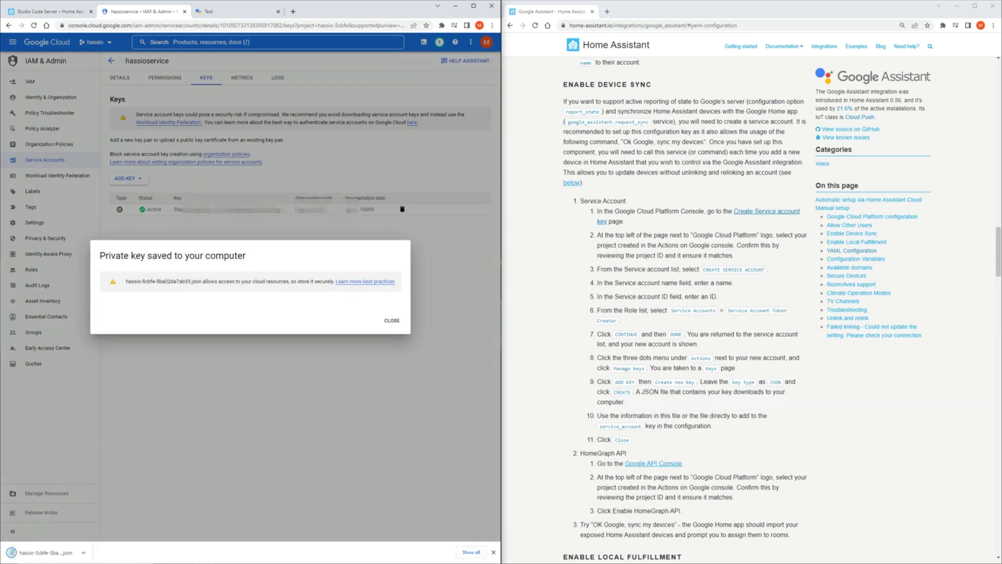
pyautogui.click(391, 321)
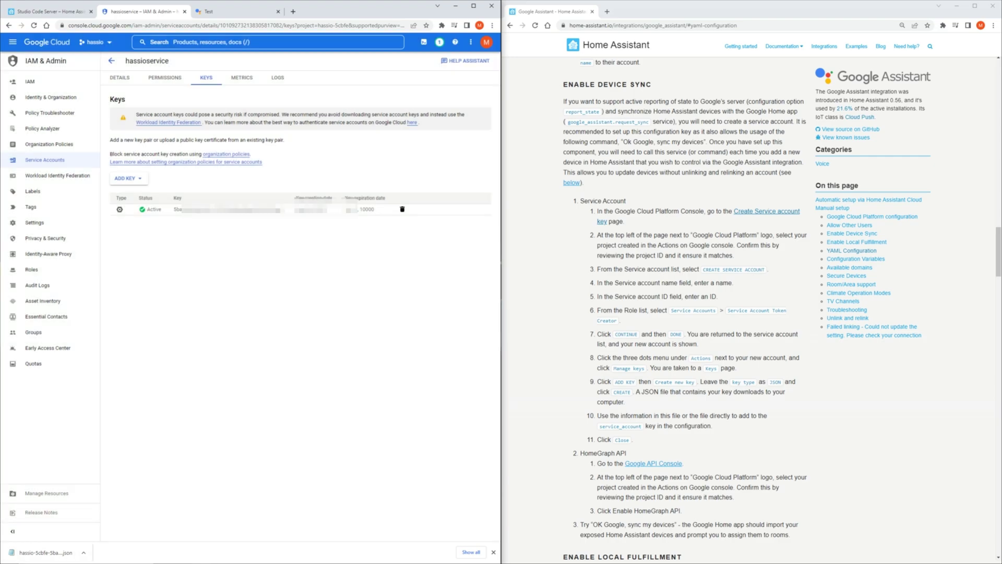
pyautogui.click(111, 60)
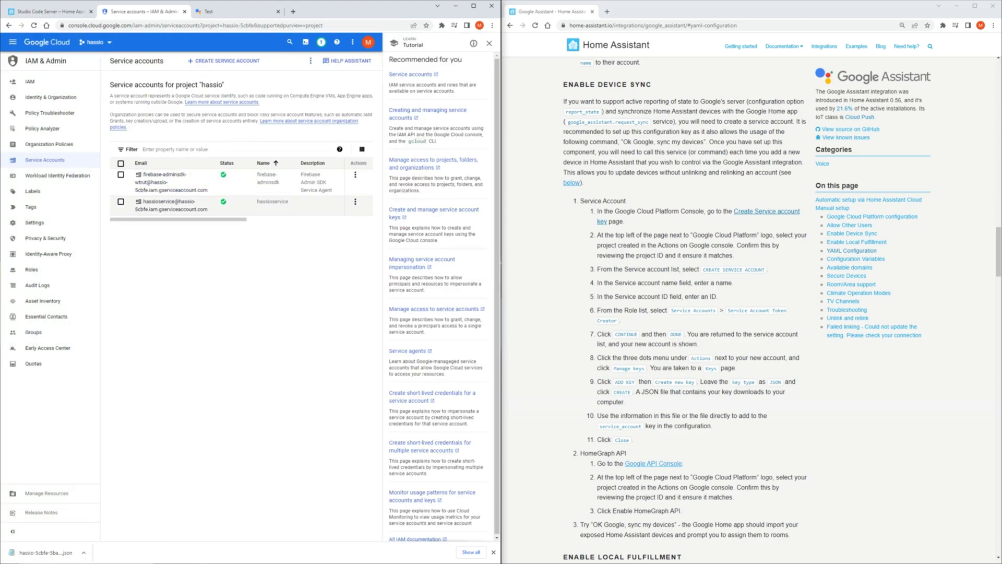
# Open the Google API Console from the guide's HomeGraph API section and enable the HomeGraph API for the hassio project
pyautogui.click(654, 463)
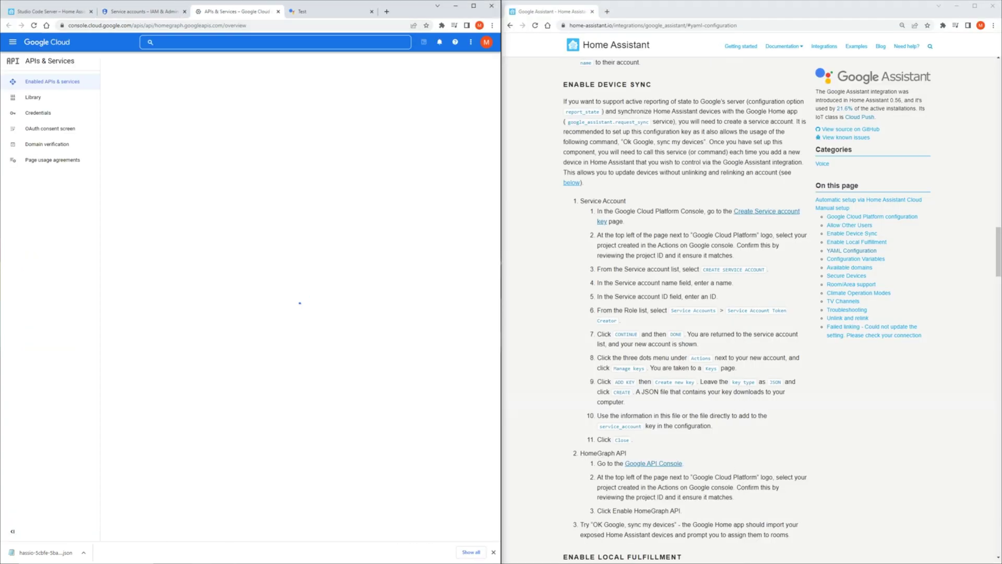
pyautogui.scroll(-2, 684, 313)
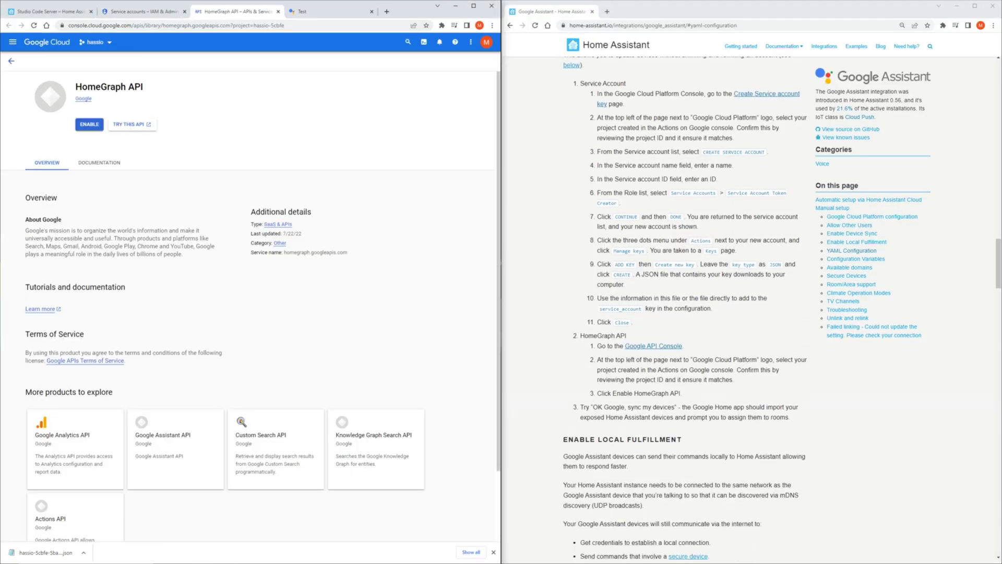
pyautogui.click(95, 42)
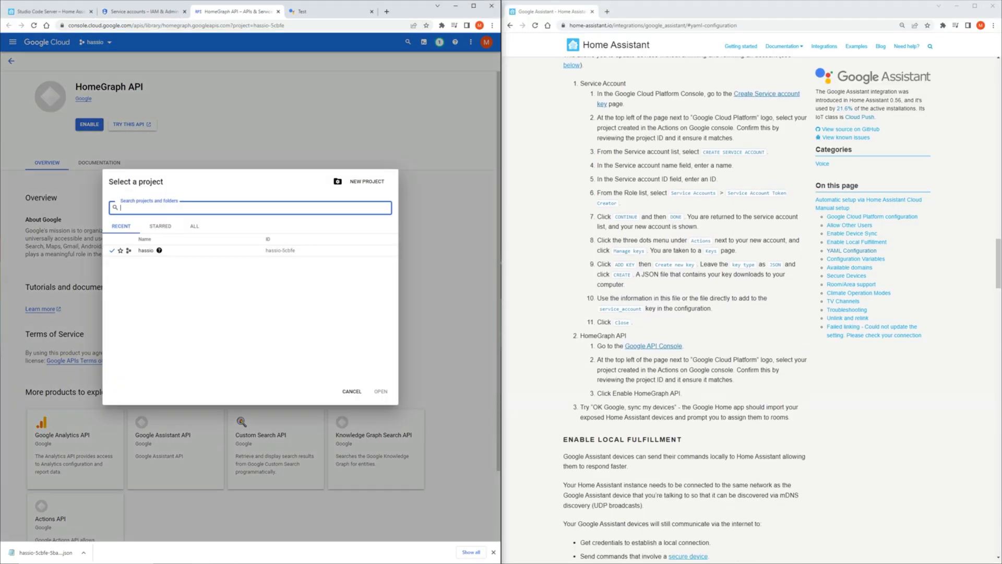
pyautogui.click(352, 391)
pyautogui.click(89, 125)
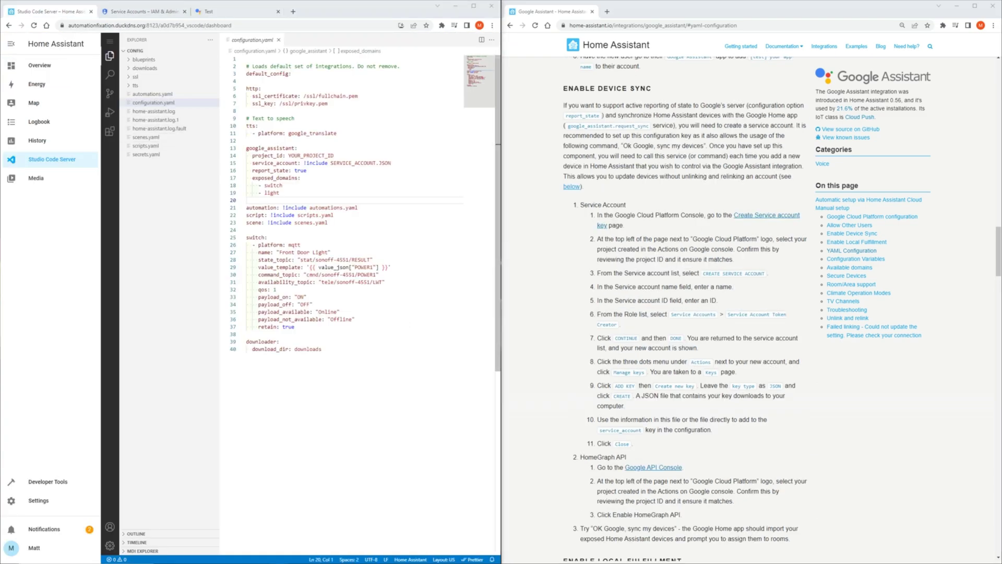
# Set project_id under google_assistant in configuration.yaml to hassio-5cbfe
pyautogui.moveTo(288, 156); pyautogui.dragTo(391, 162)
pyautogui.write('hassio-5cbfe')
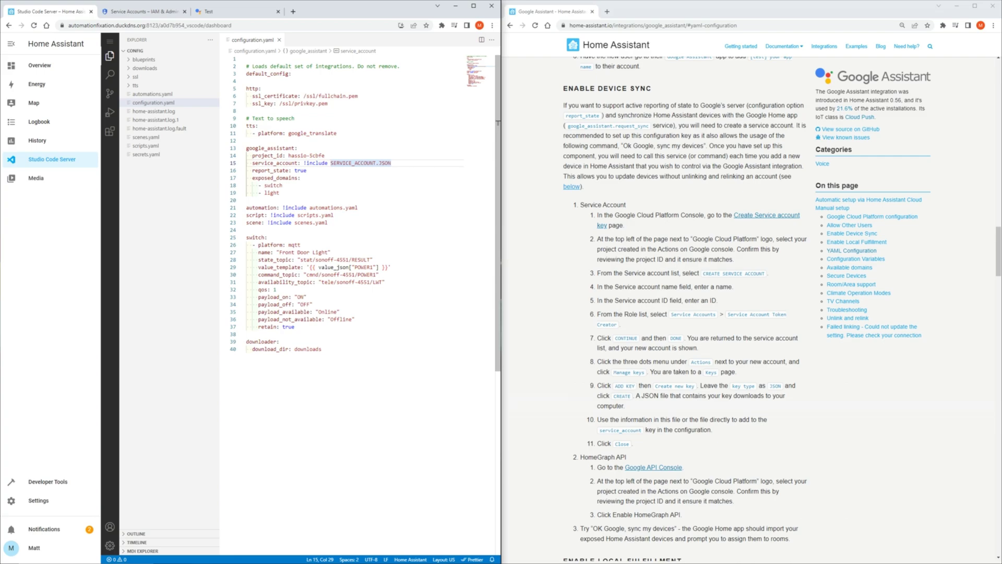
# Switch to File Explorer, place the downloaded service account JSON file in Home Assistant's config folder, and copy its file name
pyautogui.hotkey('alt', 'Tab')
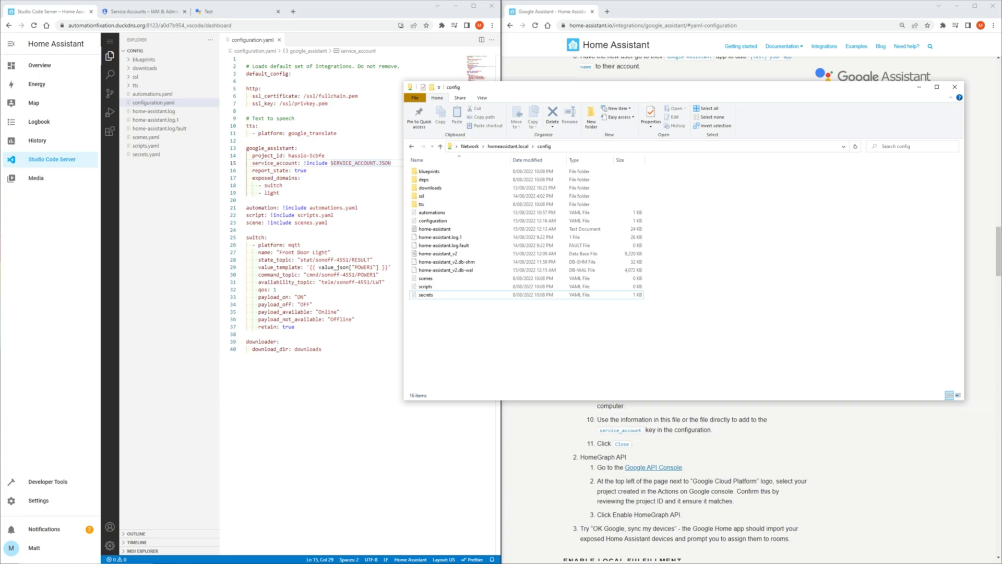
pyautogui.moveTo(1001, 269); pyautogui.dragTo(487, 355)
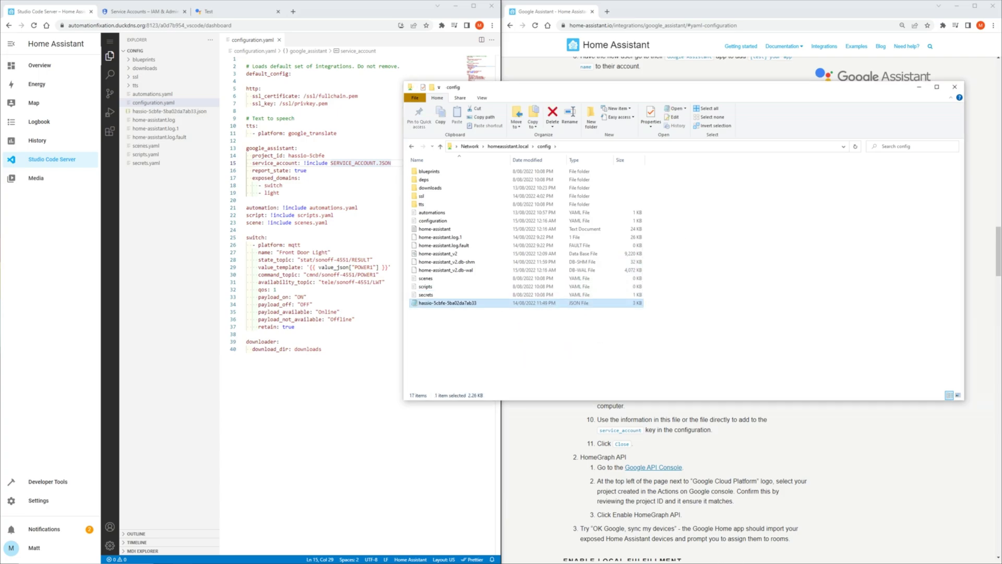
pyautogui.press('F2')
pyautogui.hotkey('ctrl', 'c')
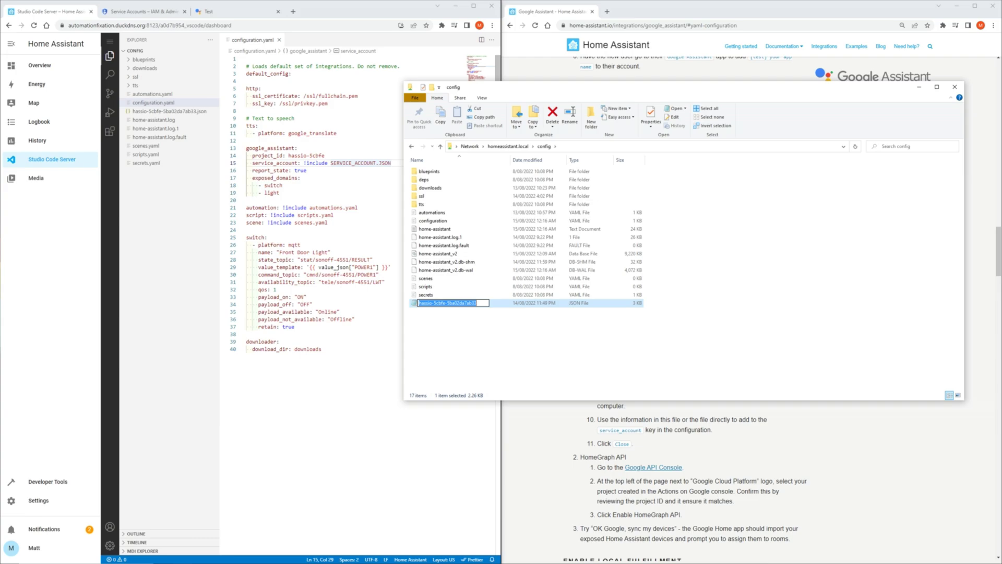
# Replace the SERVICE_ACCOUNT.JSON placeholder in configuration.yaml's service_account line with the copied key file name and a lowercase .json extension
pyautogui.click(353, 163)
pyautogui.doubleClick(353, 163)
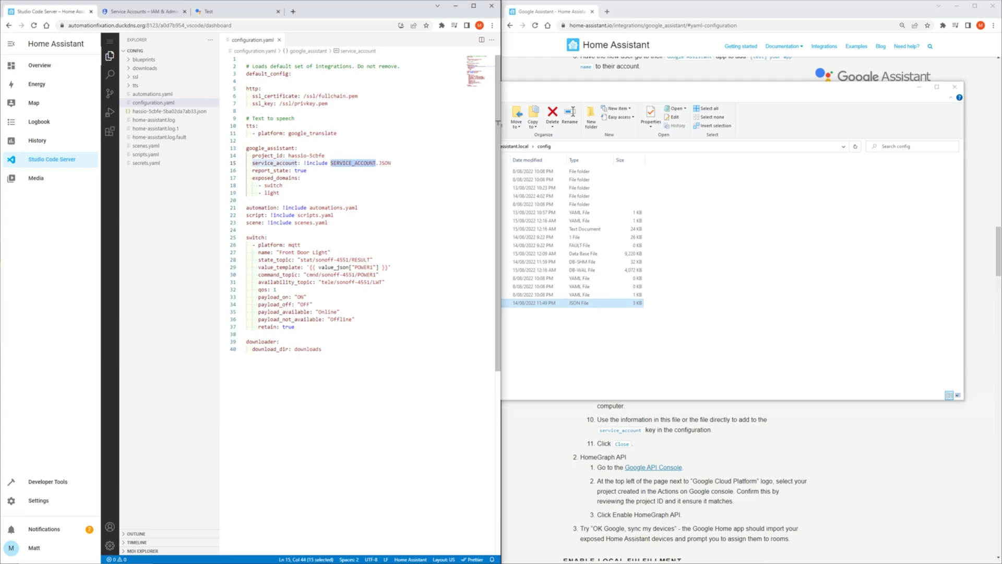
pyautogui.hotkey('ctrl', 'v')
pyautogui.doubleClick(416, 163)
pyautogui.write('json')
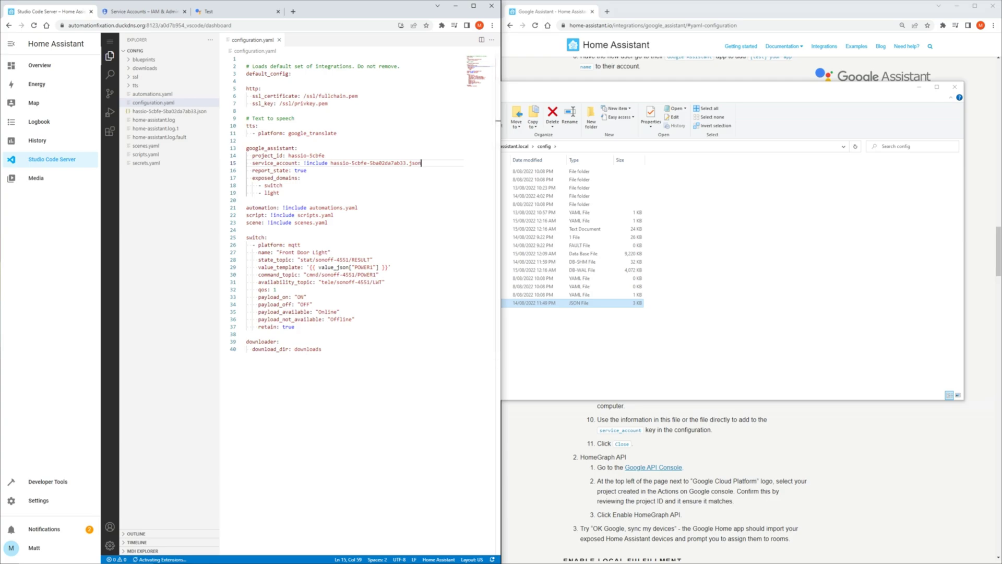
# Check the Home Assistant configuration in Developer Tools and restart Home Assistant
pyautogui.click(47, 482)
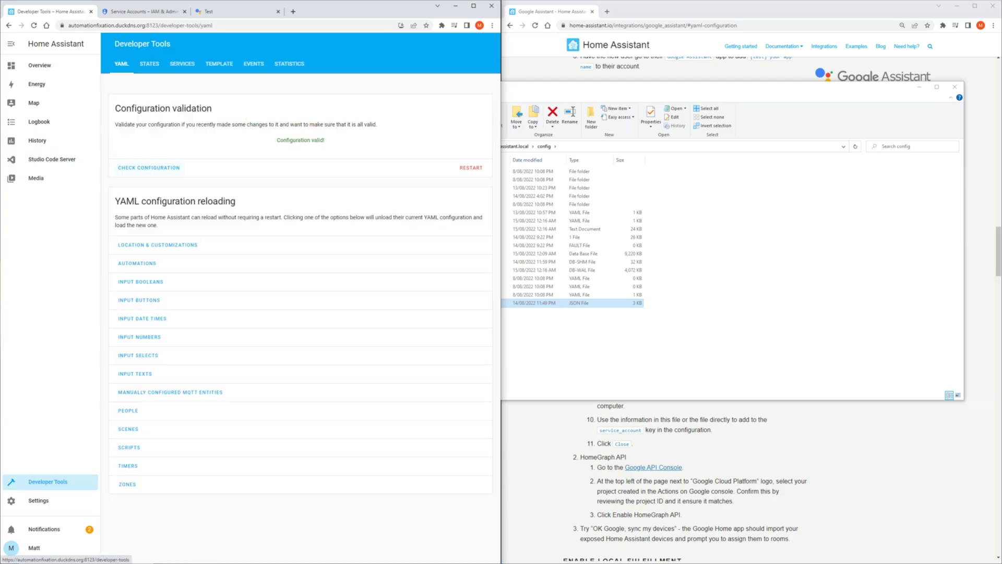
pyautogui.click(148, 168)
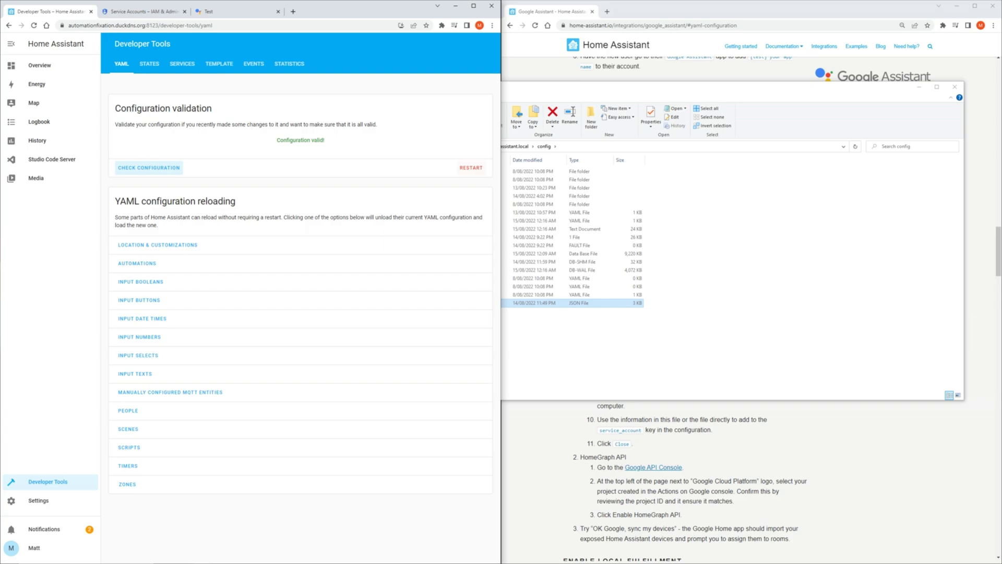
pyautogui.click(470, 167)
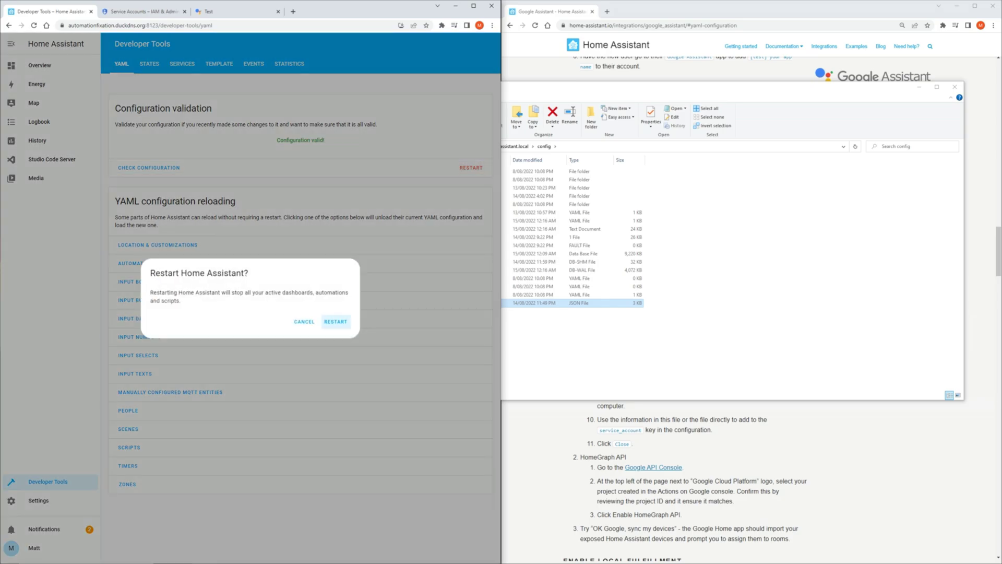
pyautogui.click(336, 321)
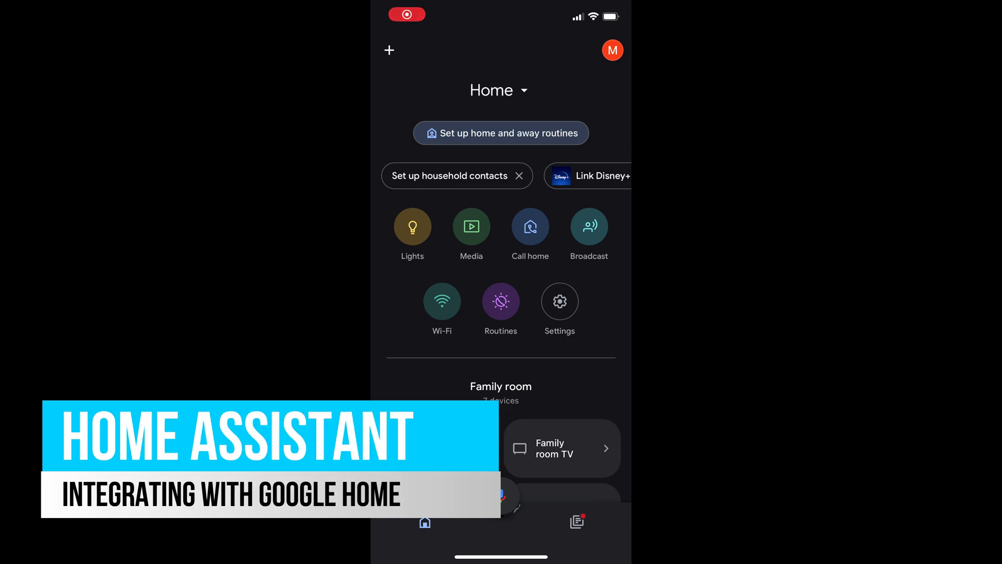
# Set up a device in the Google Home app, sign in to Home Assistant with the username and password, and assign the switch to Front door
pyautogui.click(390, 50)
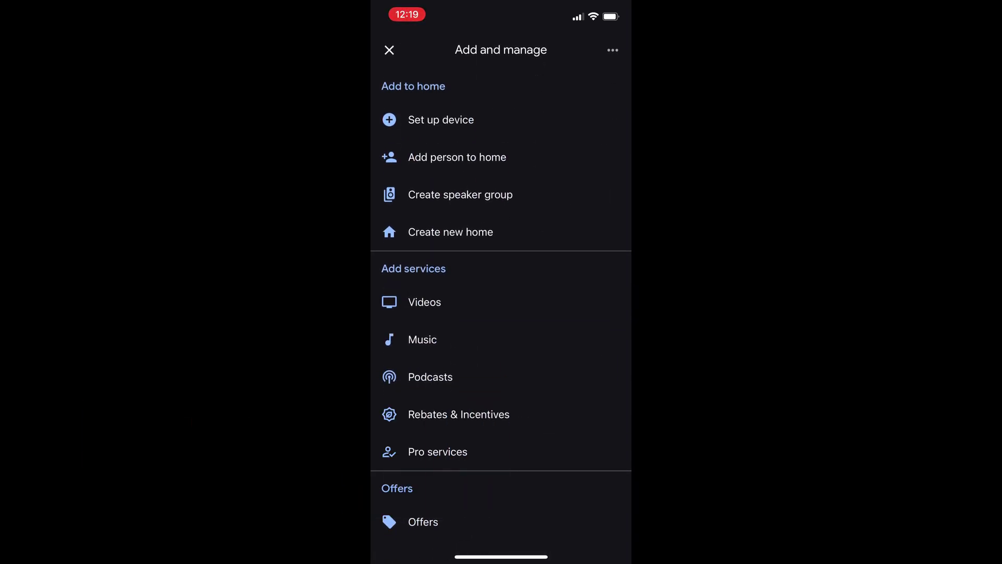
pyautogui.click(442, 120)
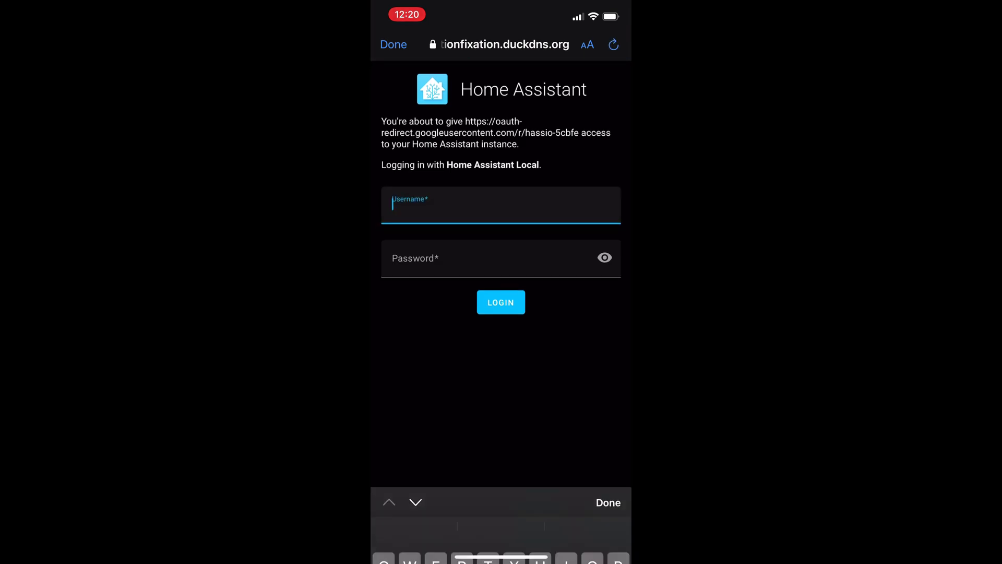
pyautogui.write('Matt')
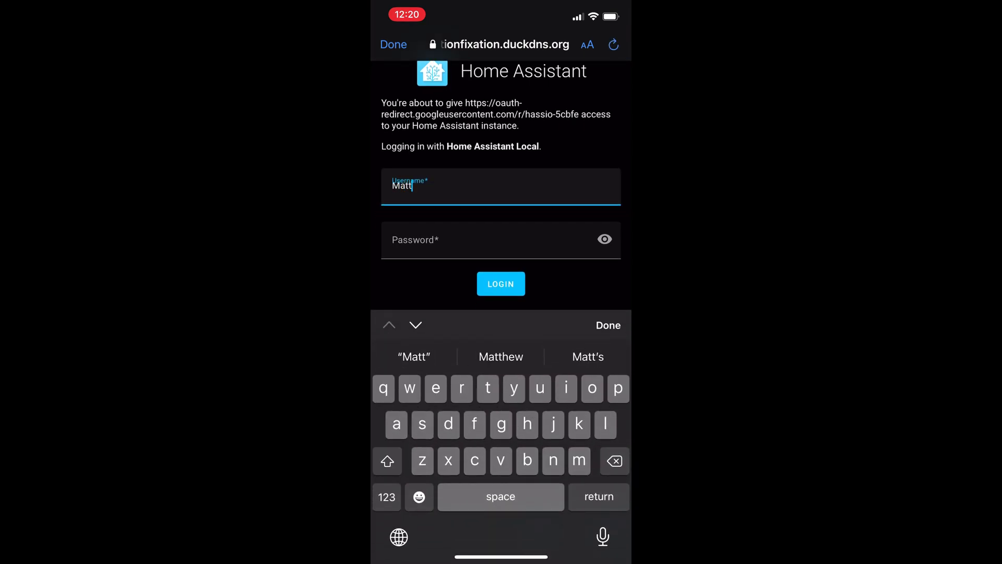
pyautogui.press('Tab')
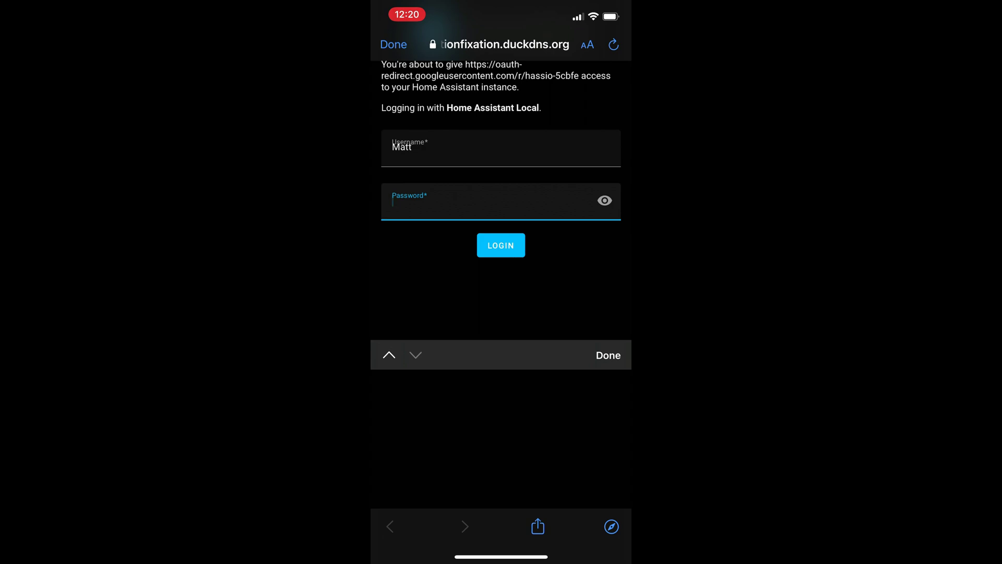
pyautogui.click(393, 201)
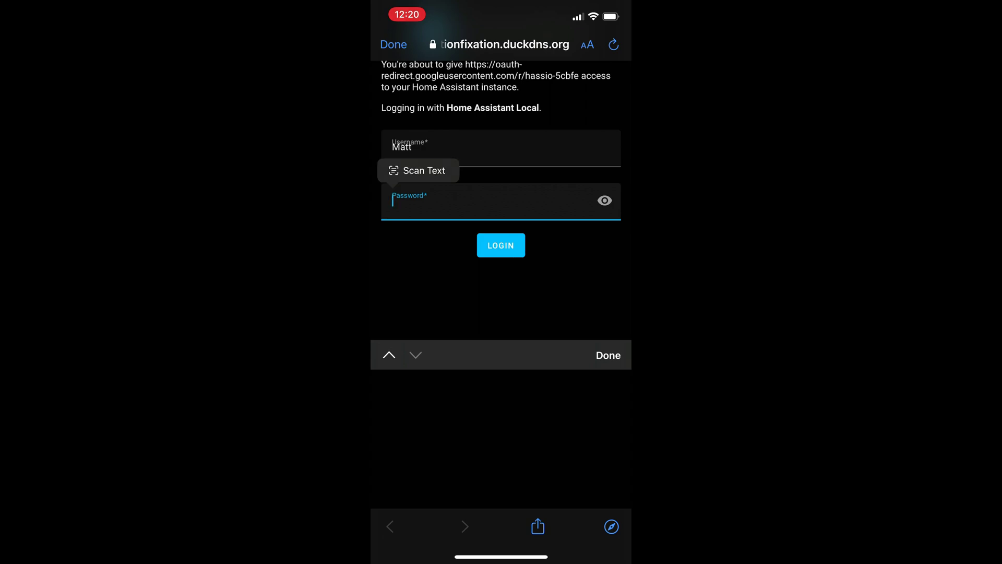
pyautogui.hotkey('ctrl', 'v')
pyautogui.press('Return')
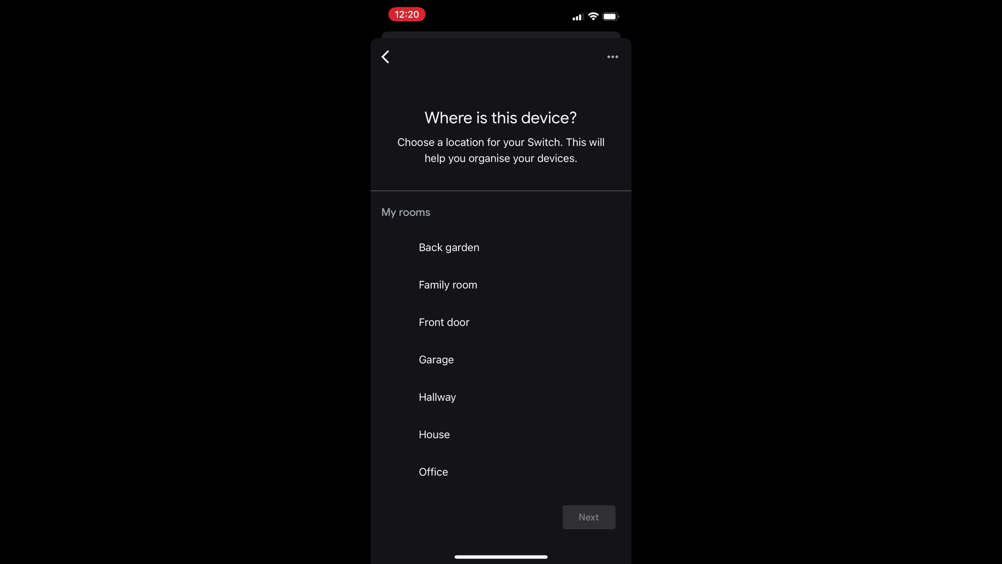
pyautogui.click(443, 322)
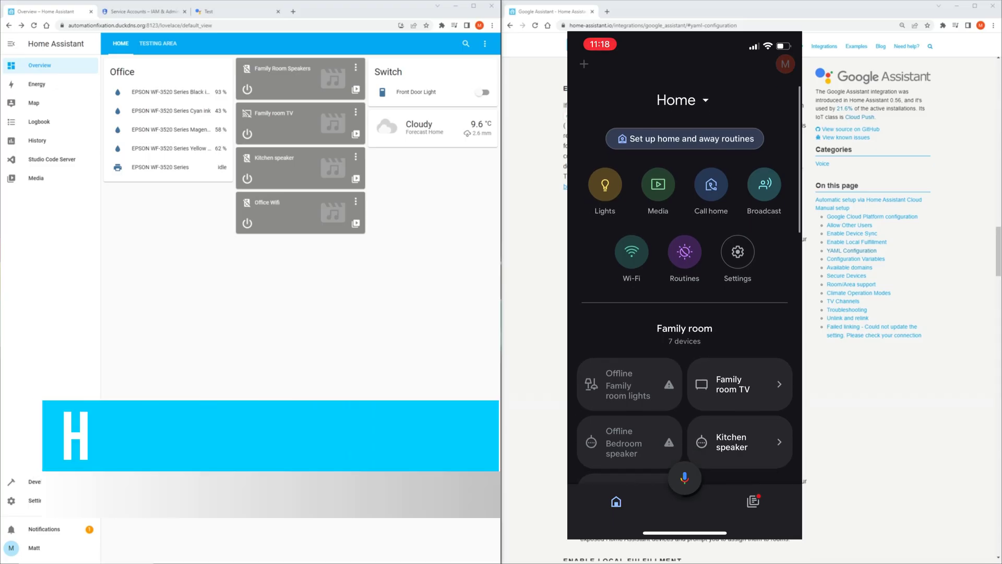
# Turn the Front Door Light on and back off in Google Home, and open the device's settings
pyautogui.scroll(-5, 684, 272)
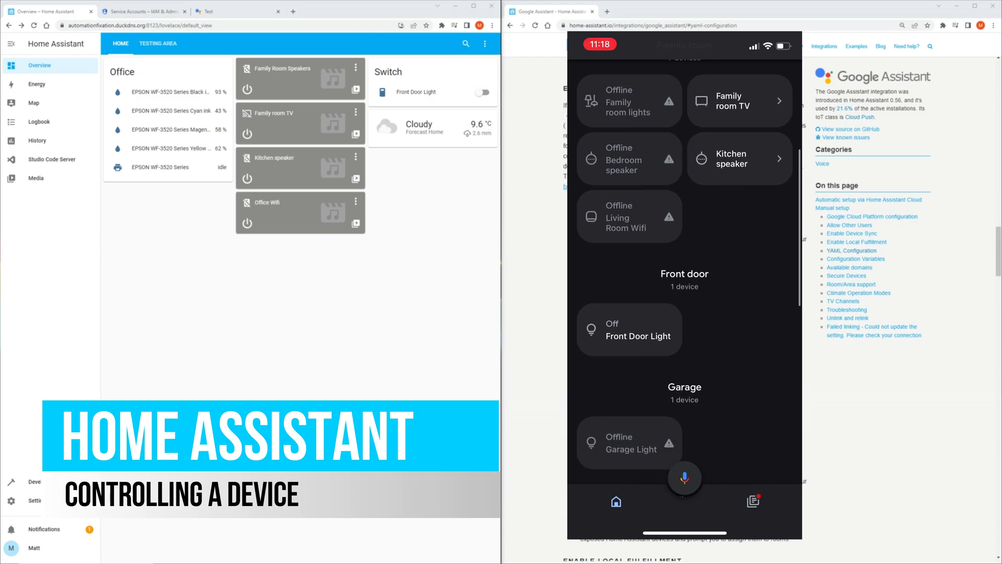
pyautogui.click(629, 332)
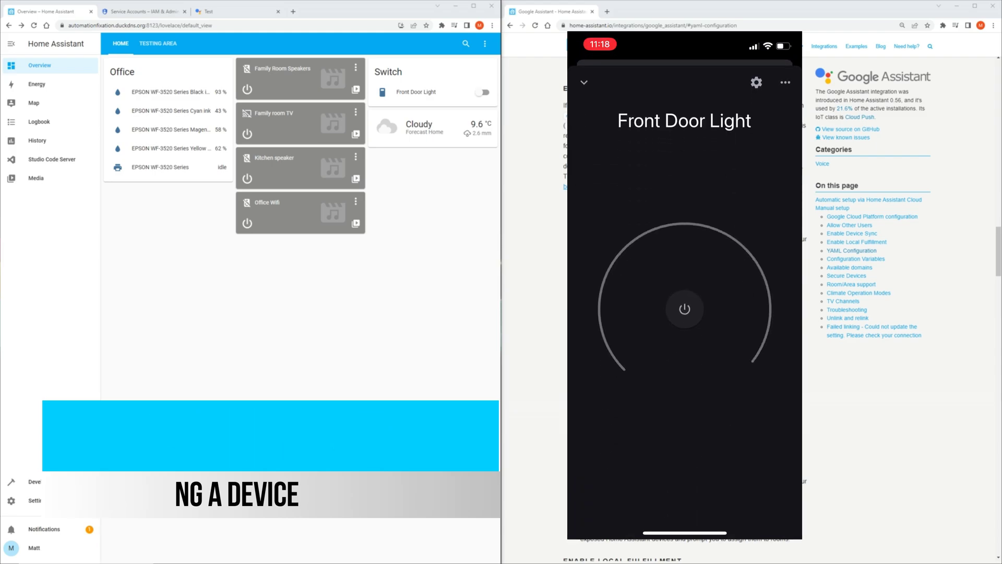
pyautogui.click(685, 309)
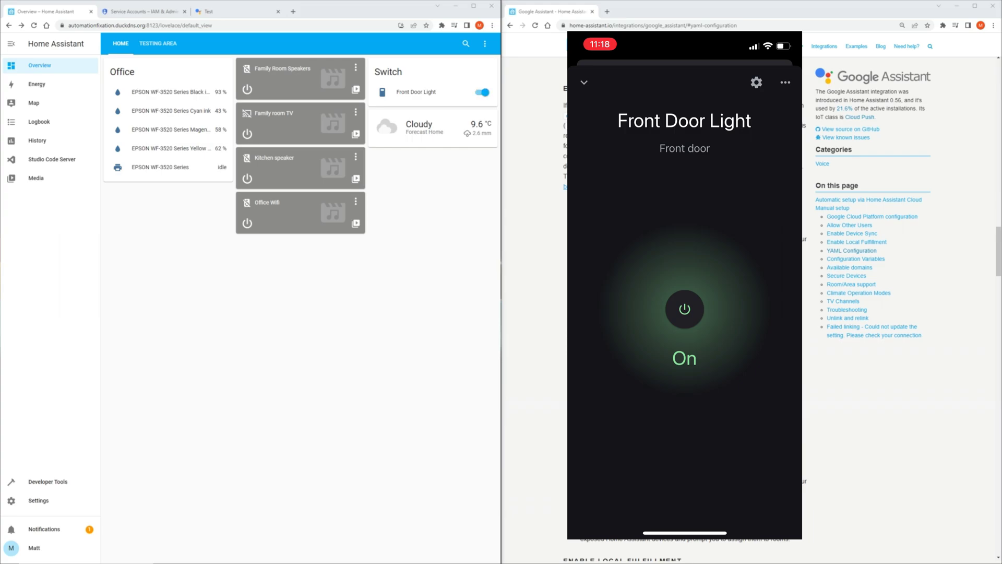
pyautogui.click(685, 309)
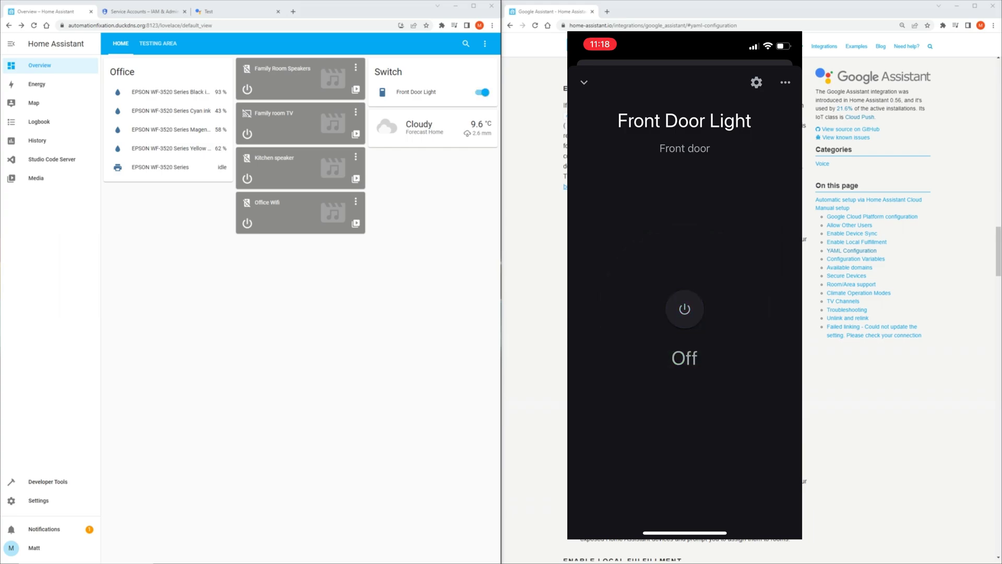
pyautogui.click(757, 82)
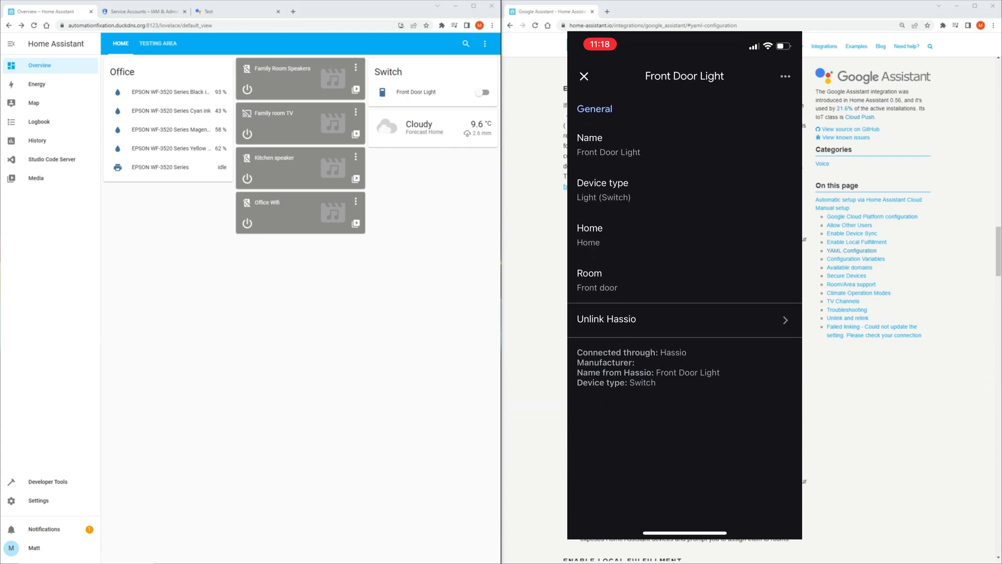